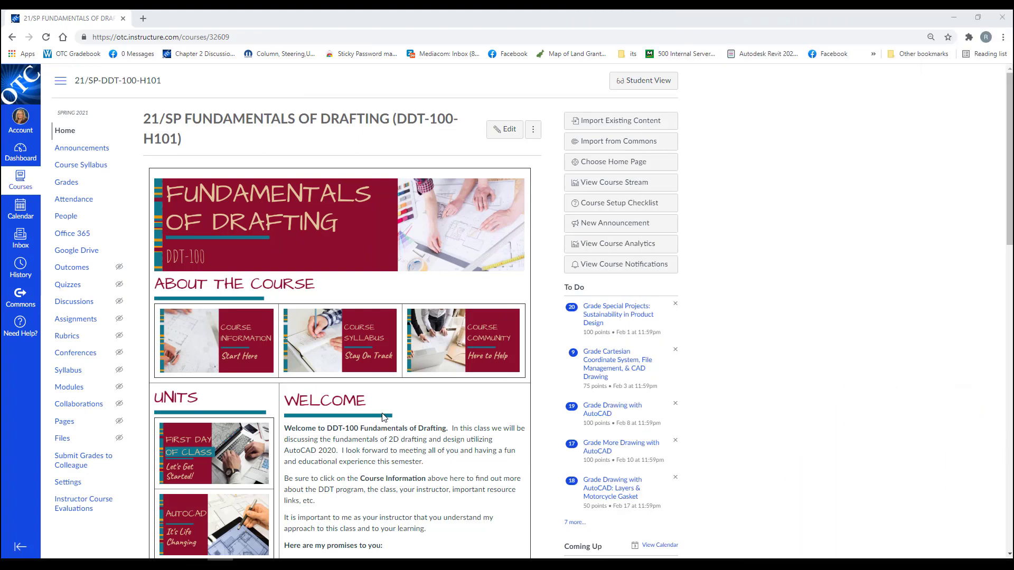
Open the AutoCAD Dimensioning unit from the Fundamentals of Drafting home page and read through its readings, objectives and dimension types.
scroll(229, 373, "down", 8)
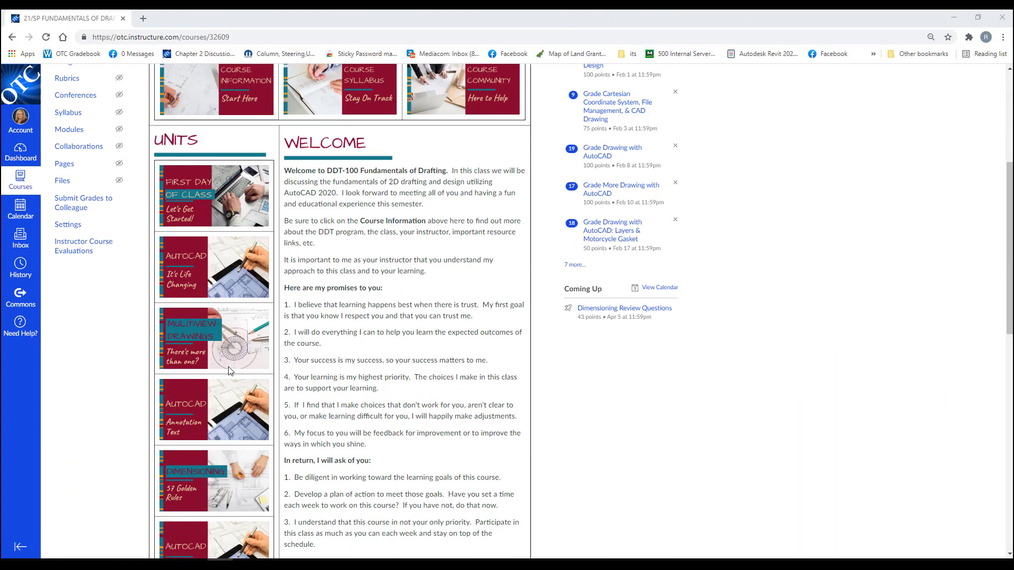
scroll(228, 373, "down", 2)
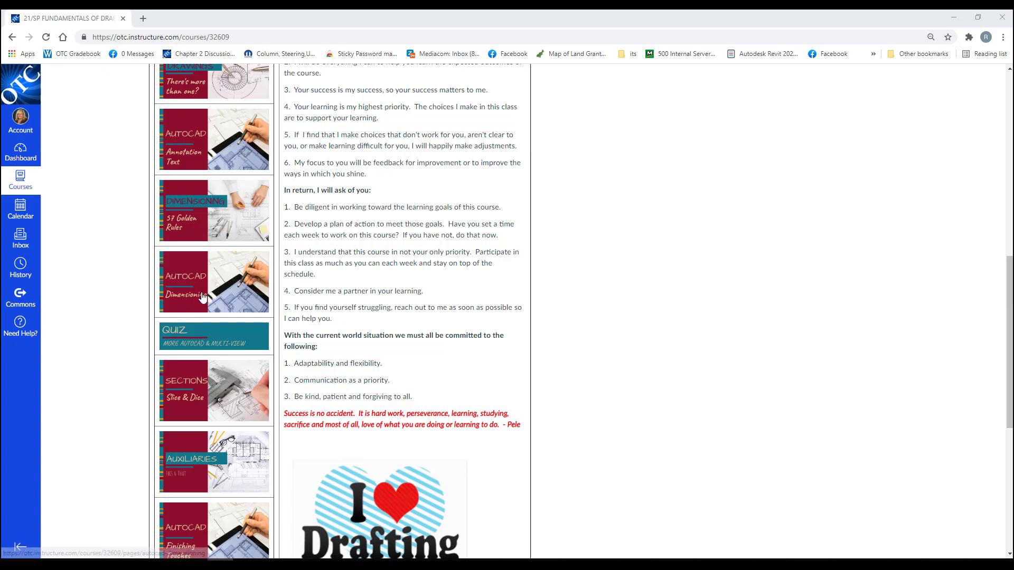
left_click(198, 290)
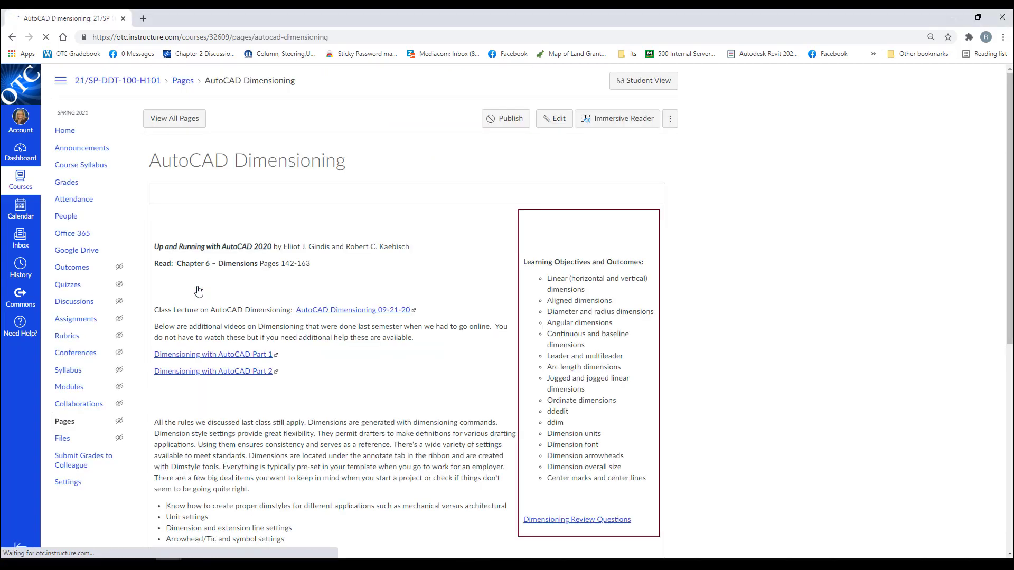
scroll(153, 215, "down", 2)
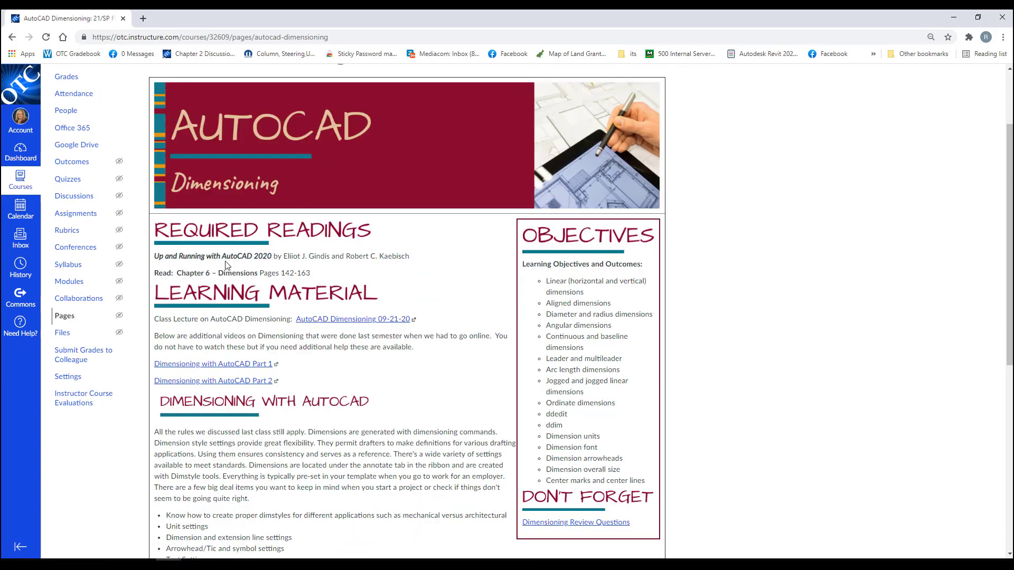
scroll(225, 265, "down", 2)
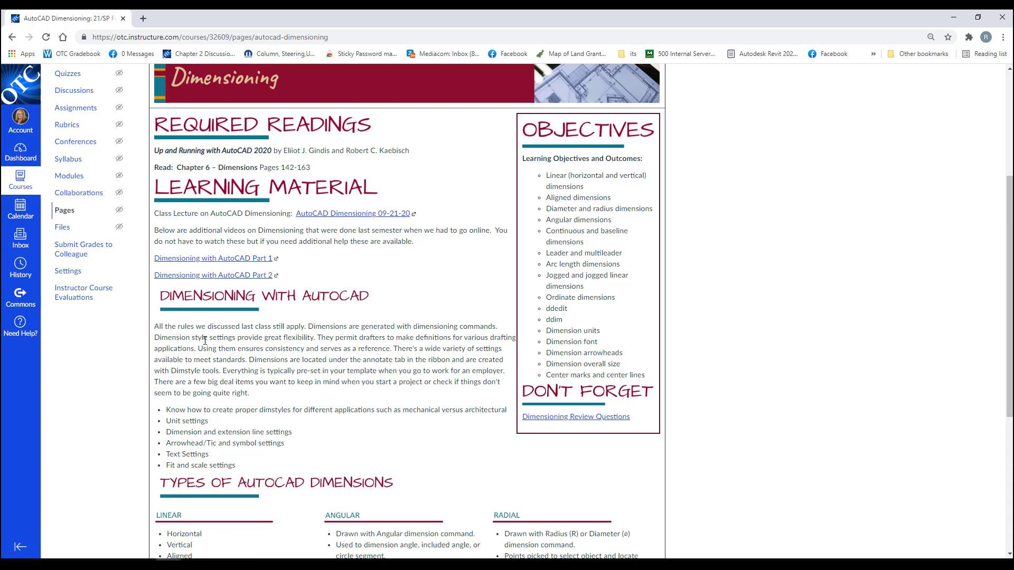
scroll(205, 340, "down", 5)
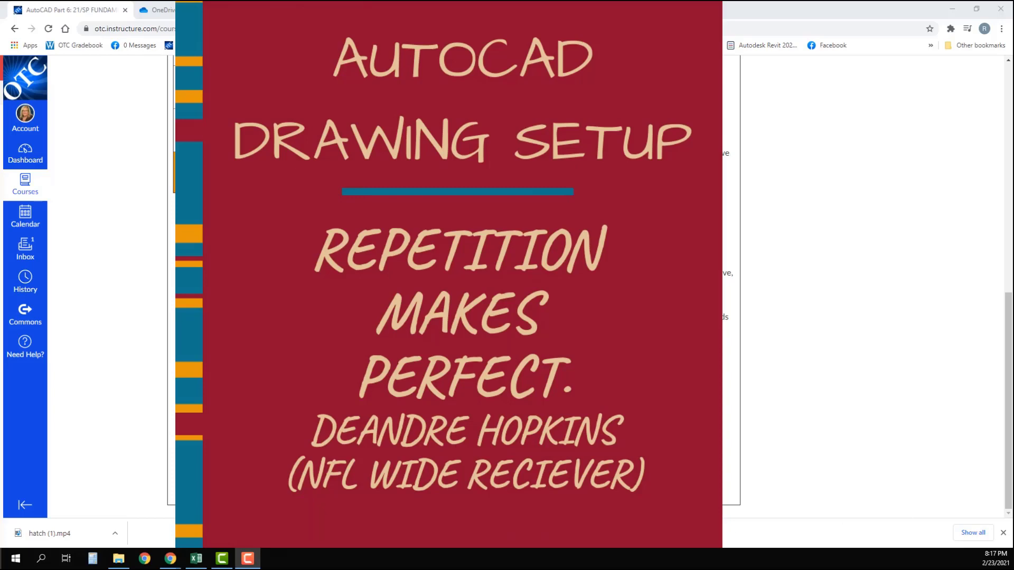
Dismiss the browser's downloads bar and launch AutoCAD 2020.
left_click(1003, 533)
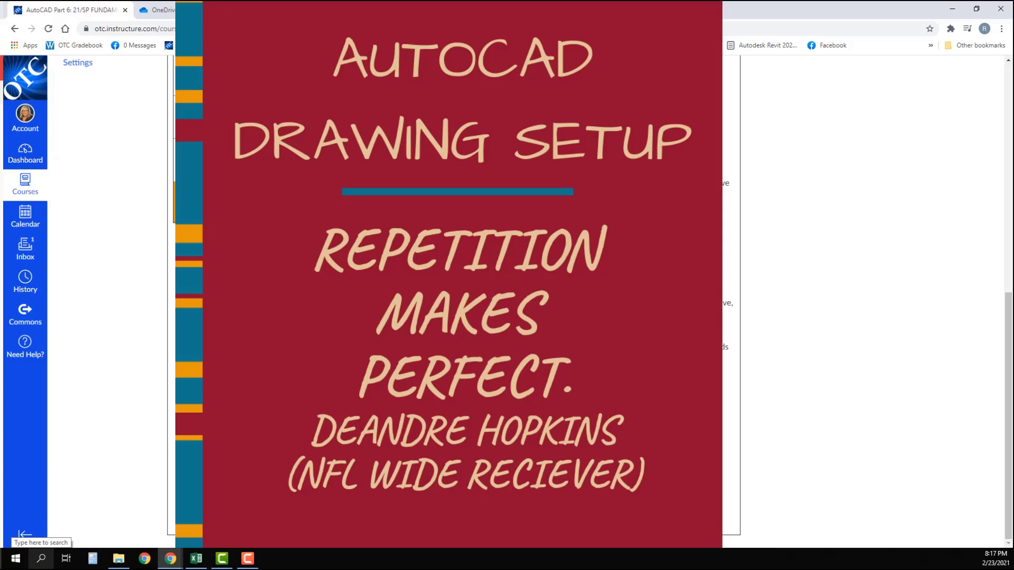
left_click(16, 559)
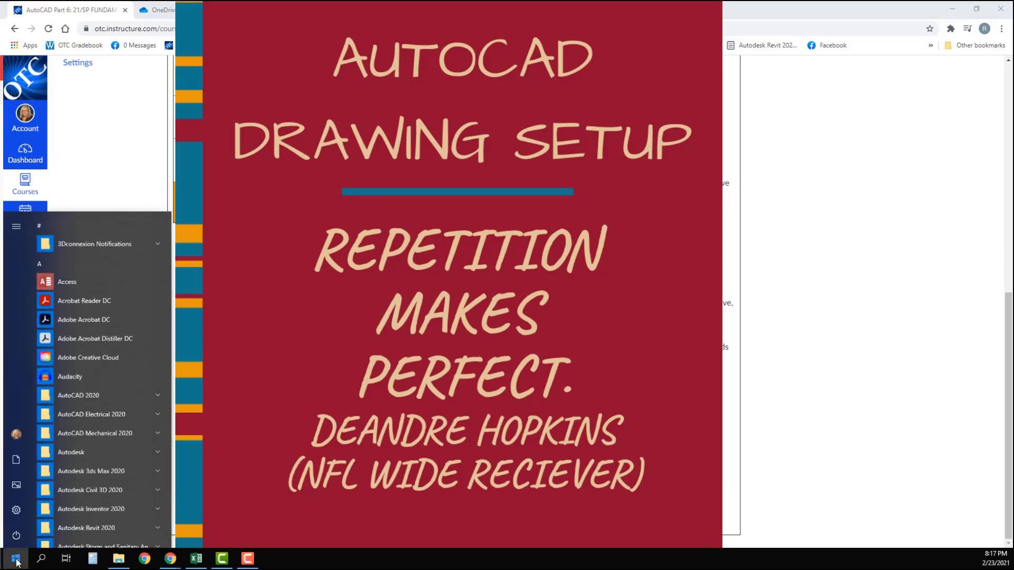
left_click(158, 395)
left_click(114, 436)
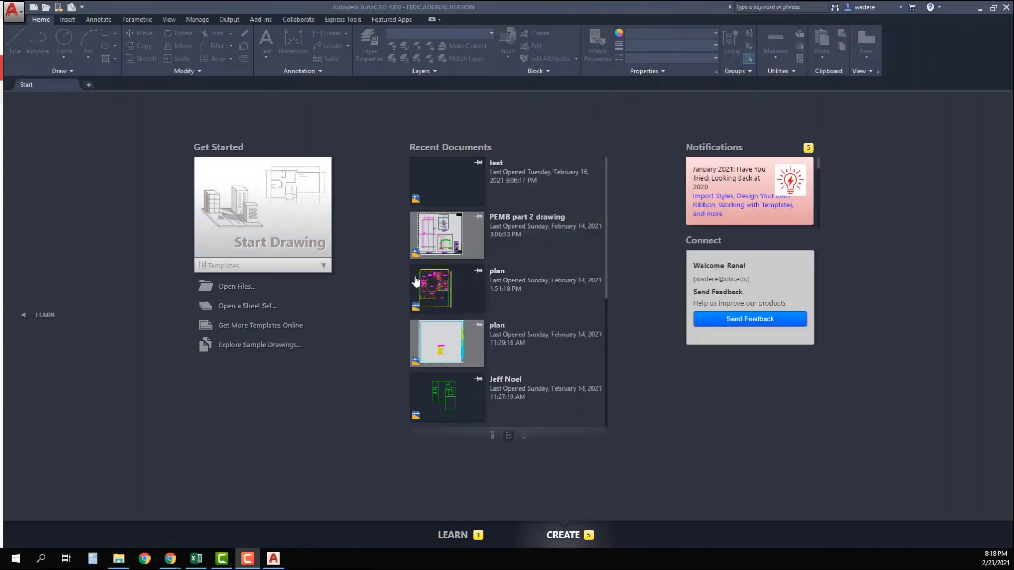
Create a new drawing from the acad.dwt template.
left_click(17, 20)
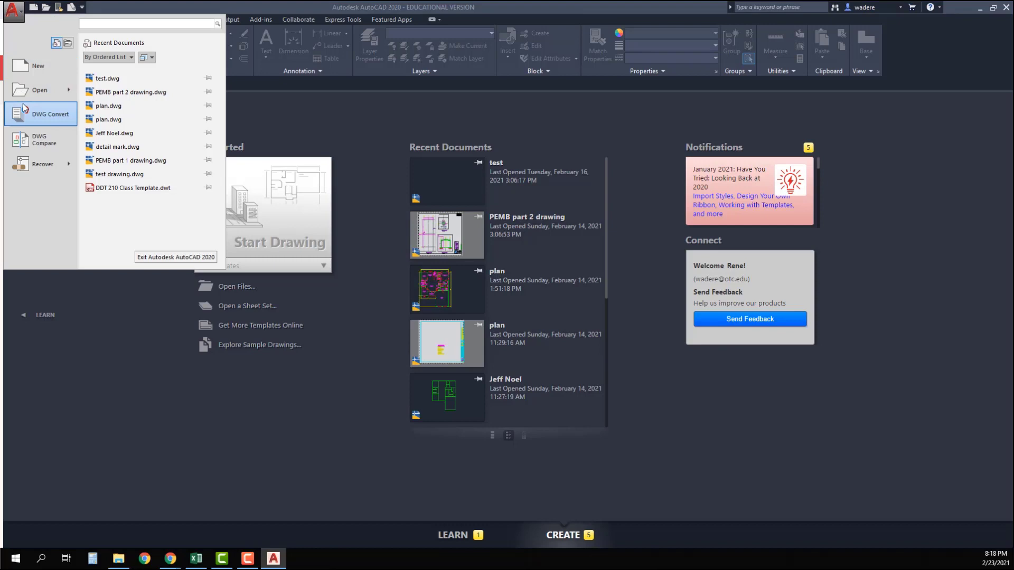
left_click(20, 70)
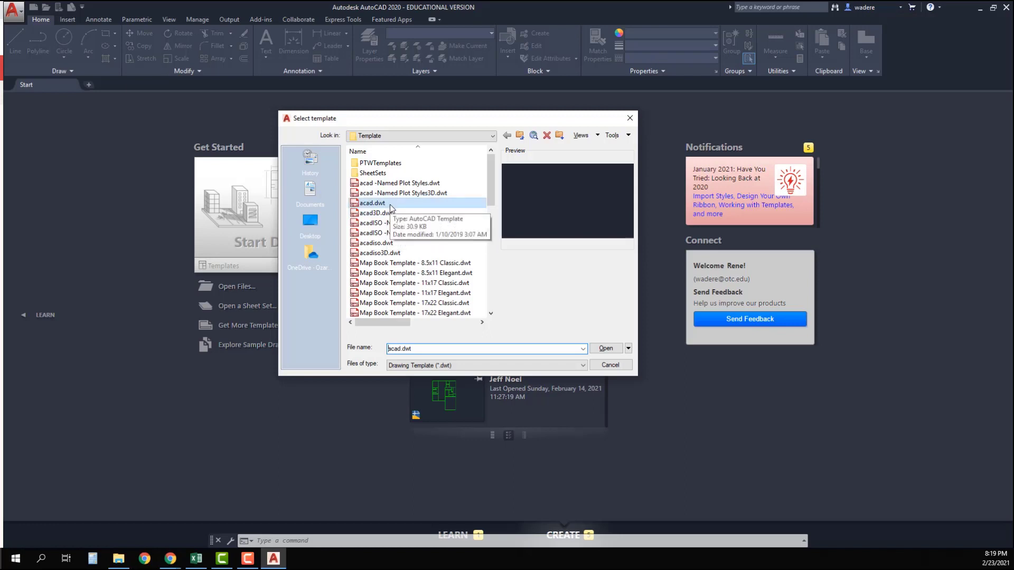
left_click(605, 349)
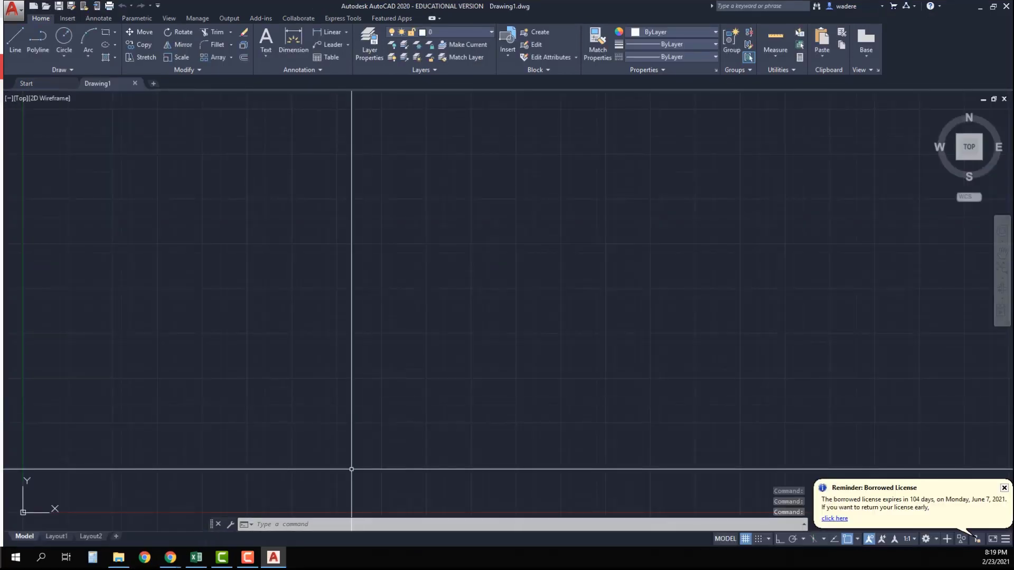
Turn off the drawing grid and accept 0 as the value of the DYNMODE system variable.
left_click(744, 539)
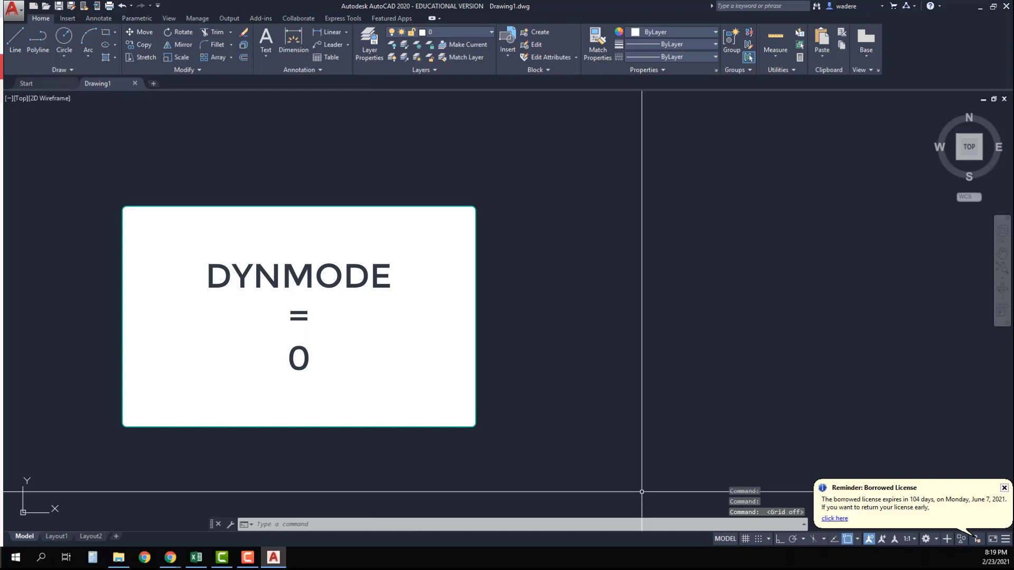
left_click(275, 525)
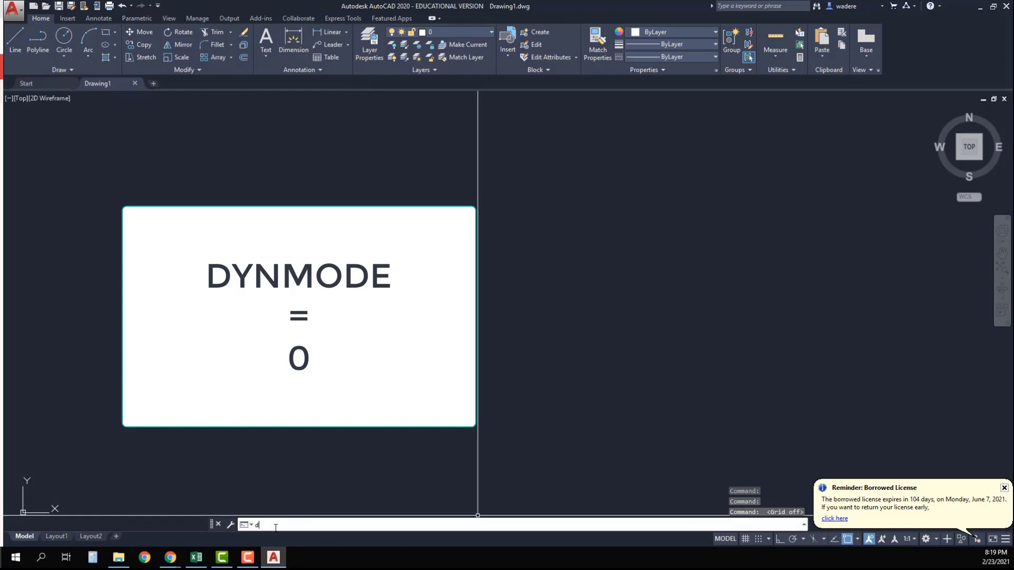
type("dy")
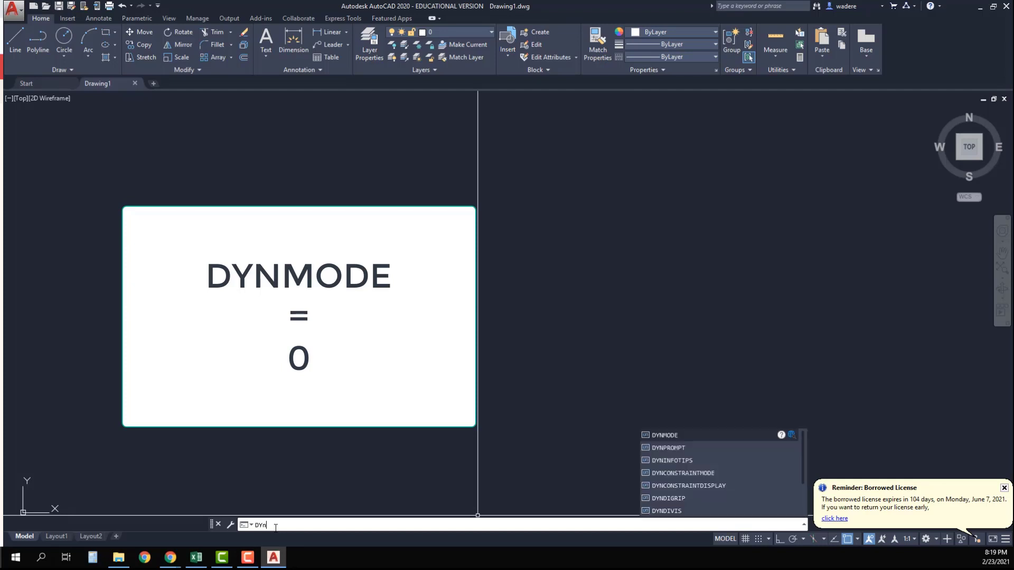
type("n")
left_click(666, 434)
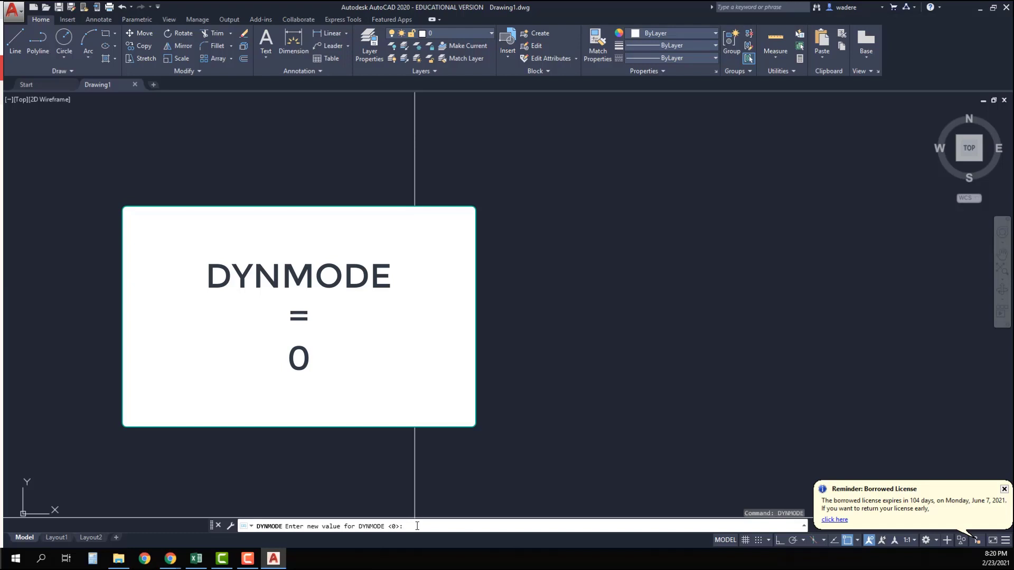
key("Return")
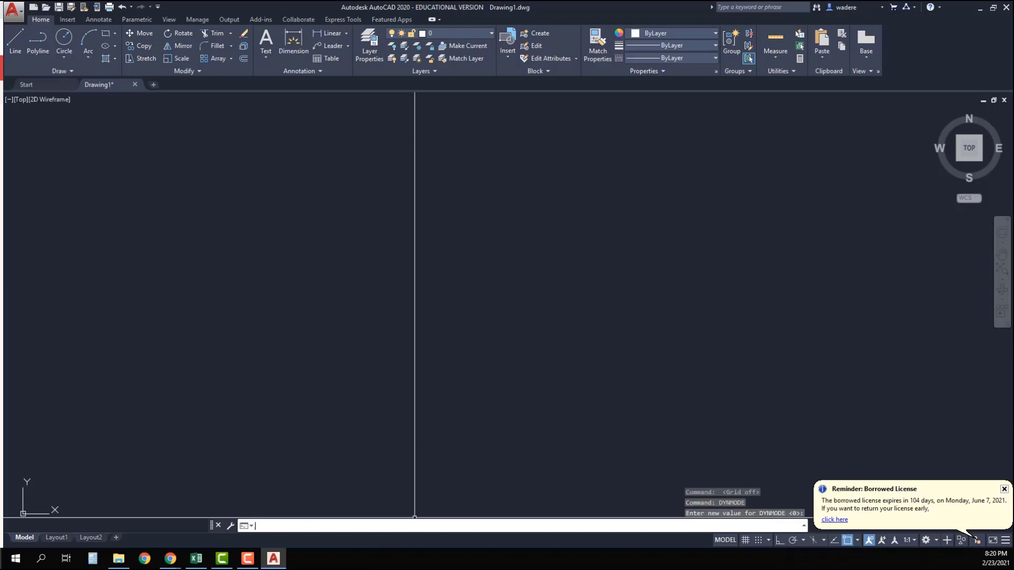
Save the drawing as test.dwg in the "today" subfolder of the DDT 100 folder on OneDrive, replacing the existing file.
left_click(12, 11)
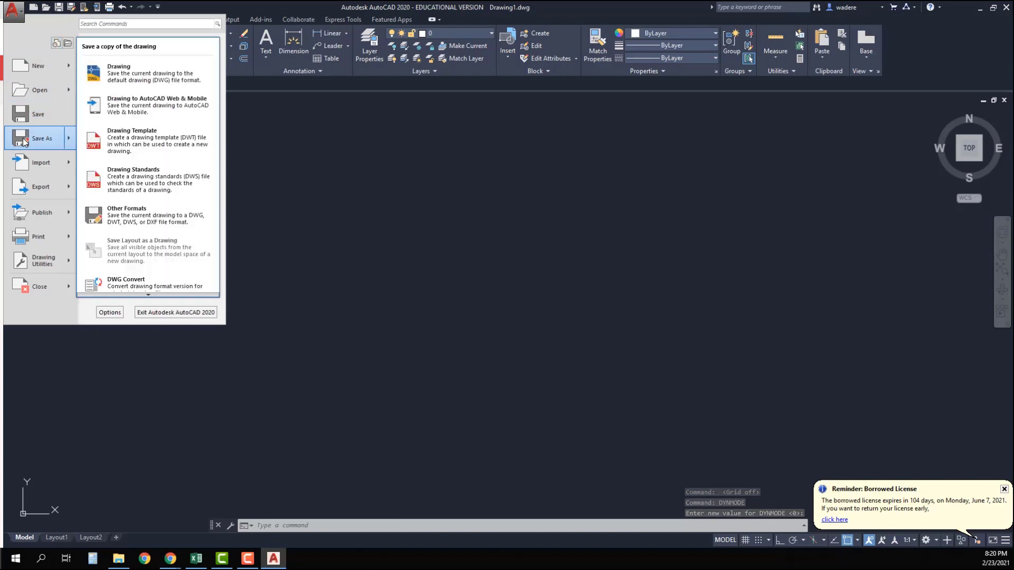
left_click(23, 137)
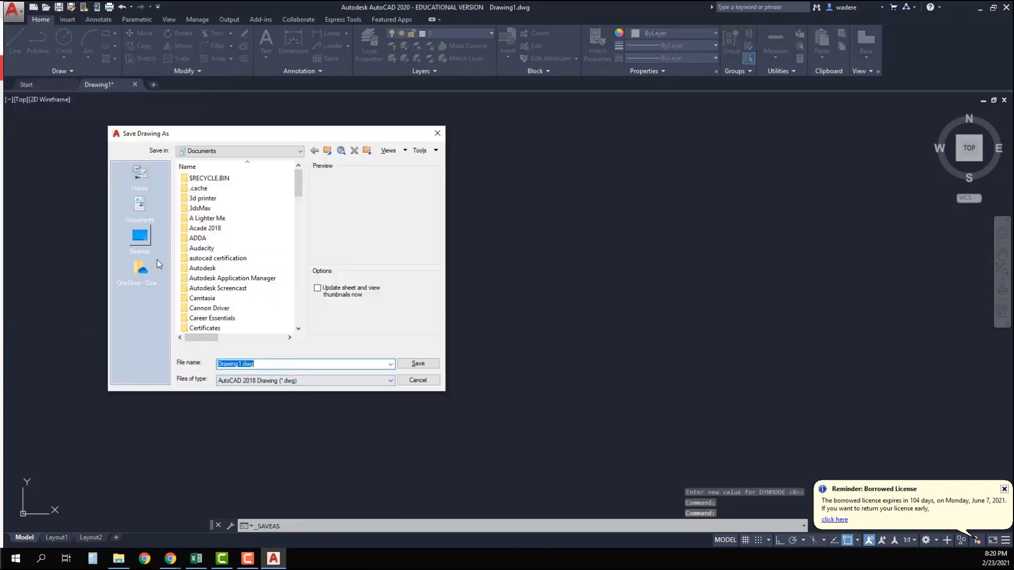
left_click(140, 269)
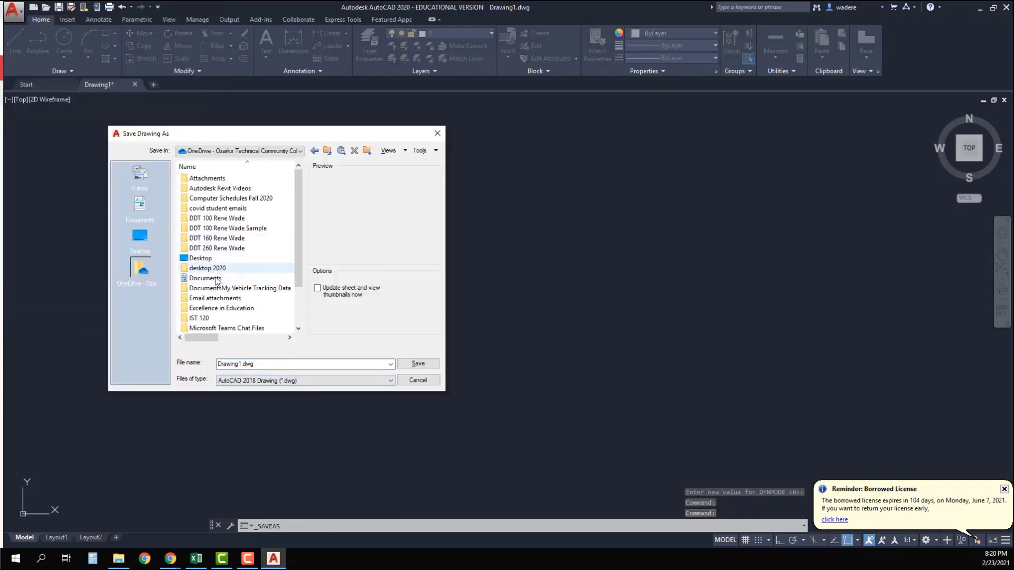
double_click(211, 218)
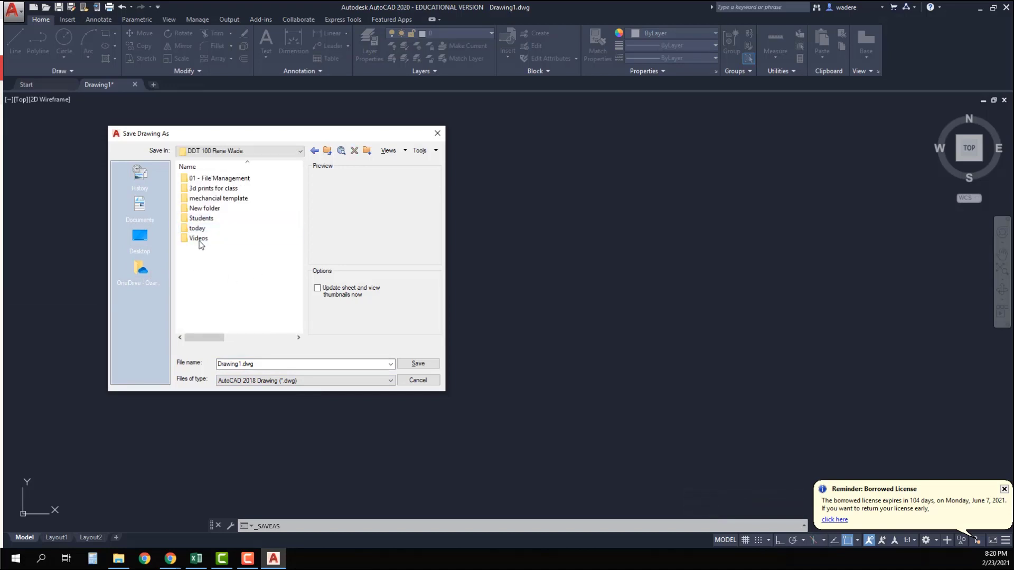
double_click(203, 228)
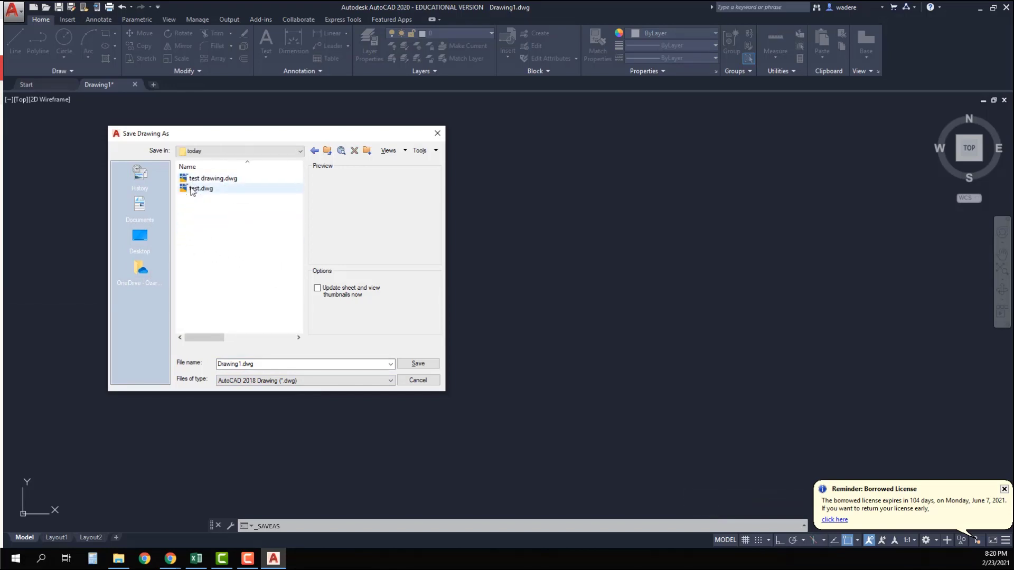
left_click(192, 189)
left_click(417, 363)
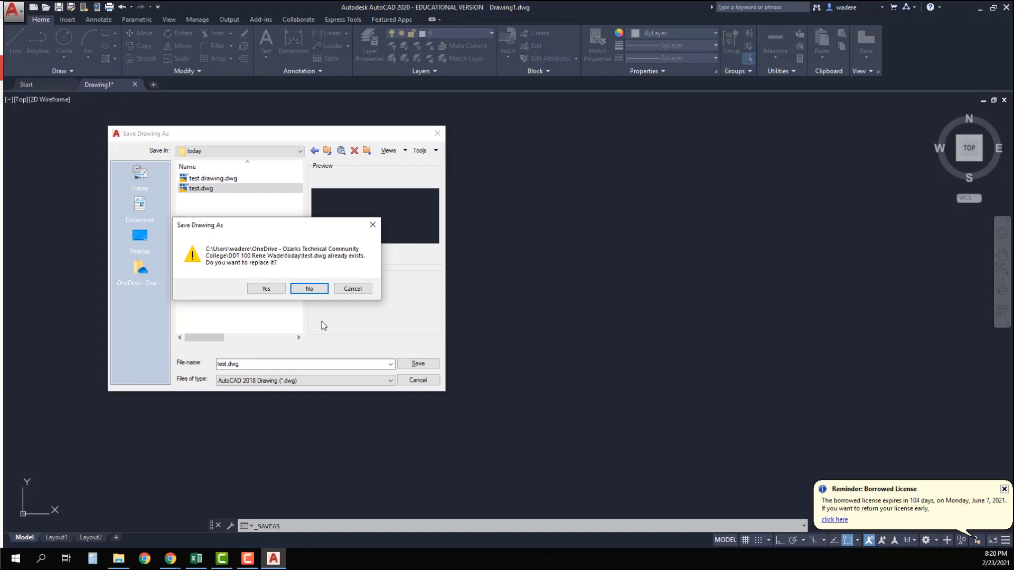
left_click(266, 288)
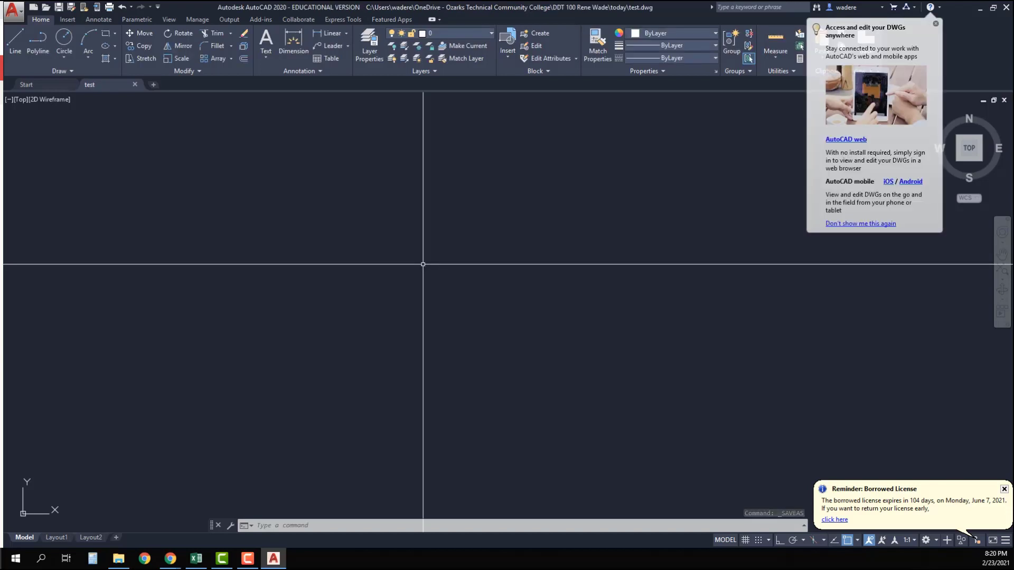
Review the length type and precision choices in the Drawing Units settings and accept them as they are.
left_click(12, 9)
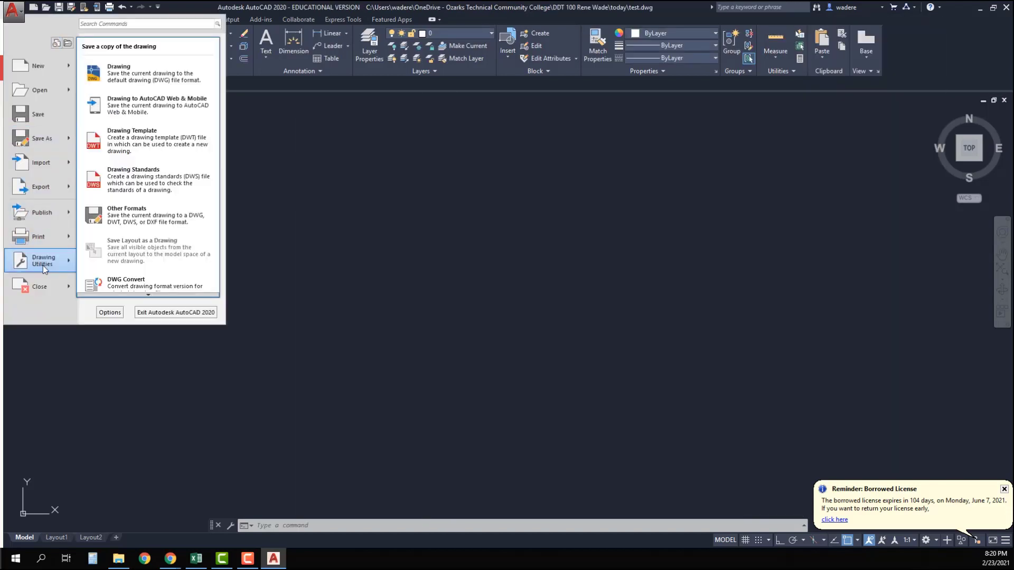
mouse_move(43, 265)
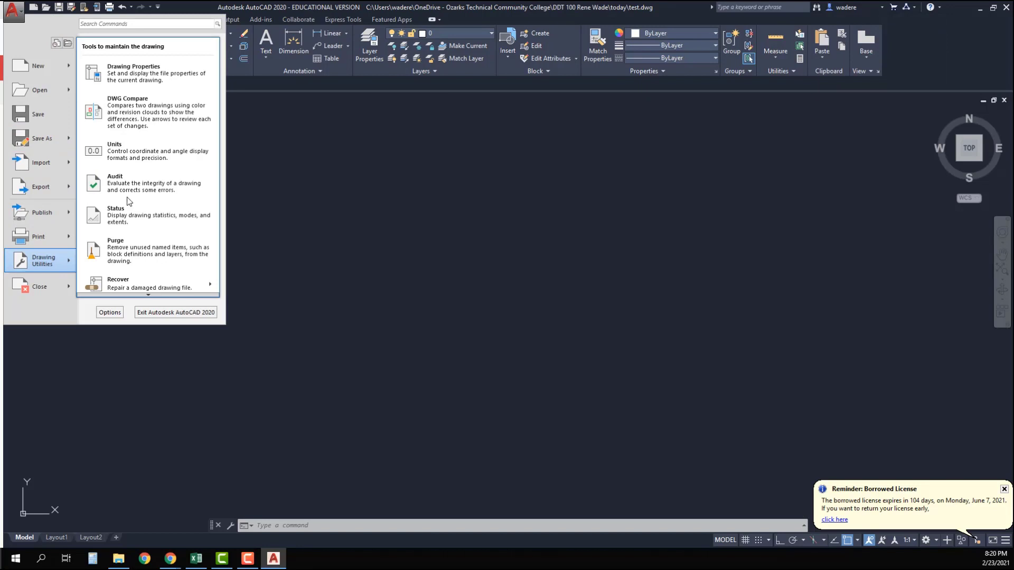
left_click(133, 154)
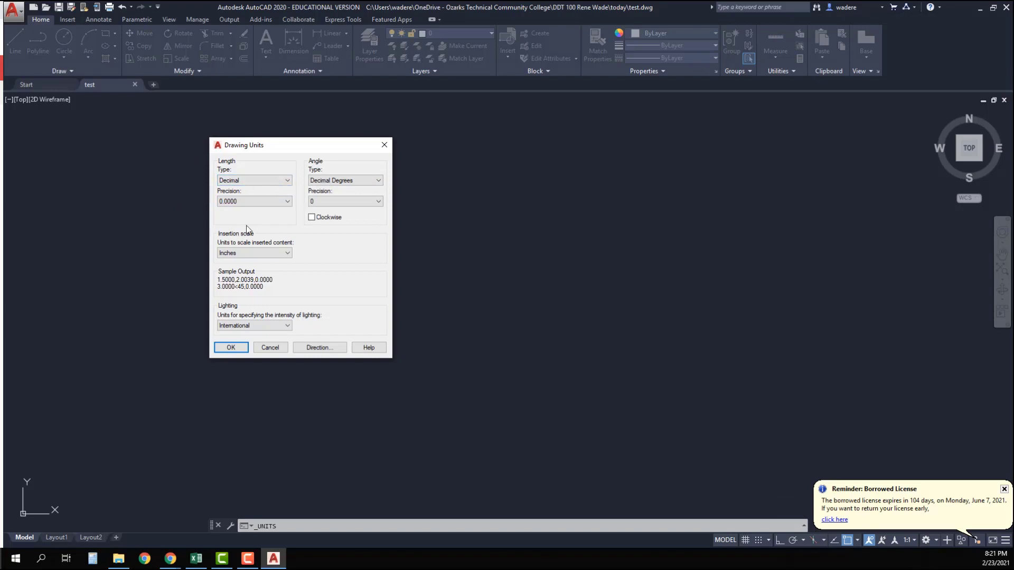
left_click(288, 201)
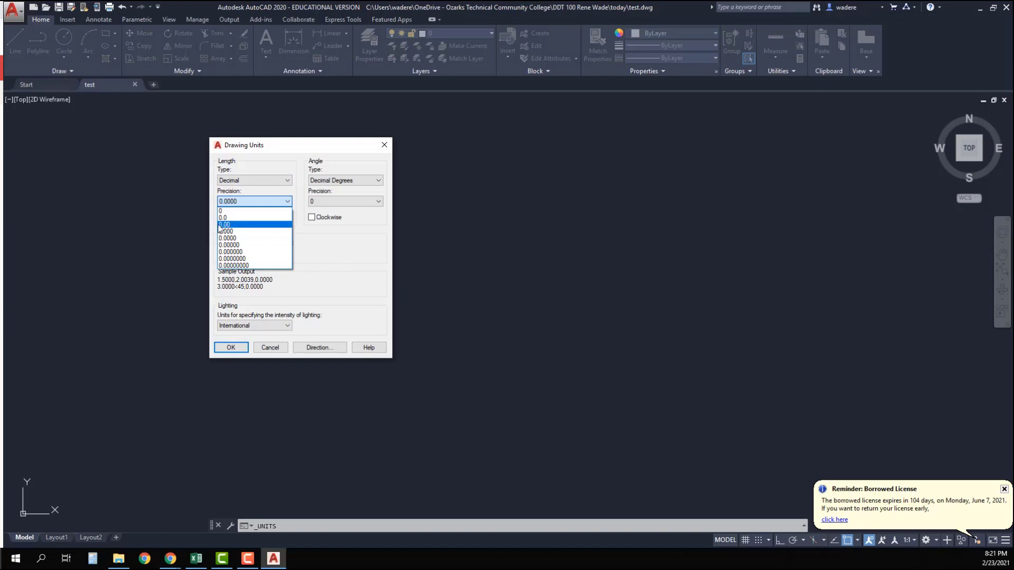
left_click(330, 298)
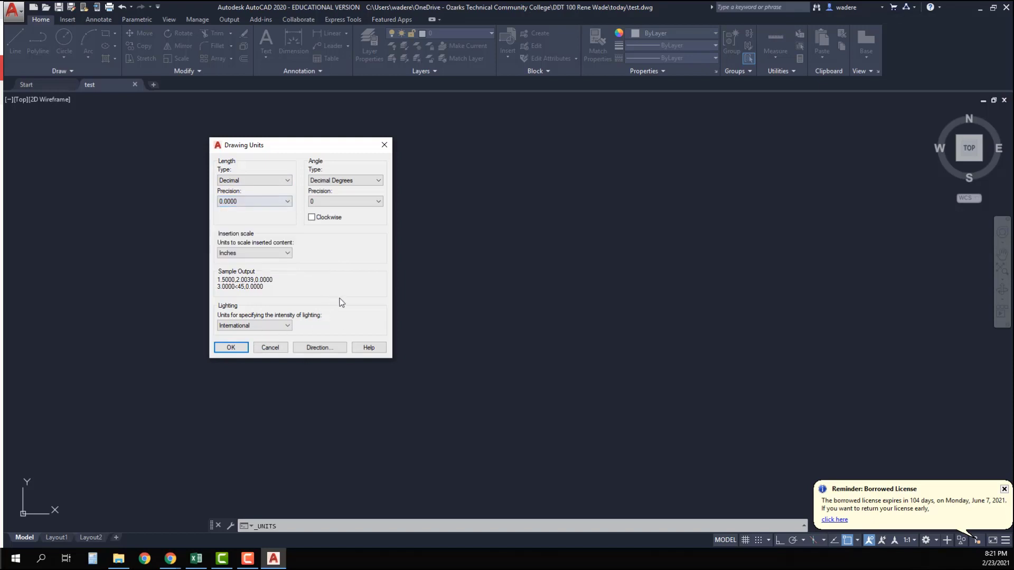
left_click(227, 347)
Review the Open and Save and the Display settings in the program options, including automatic save and crosshair size, and accept them.
left_click(13, 9)
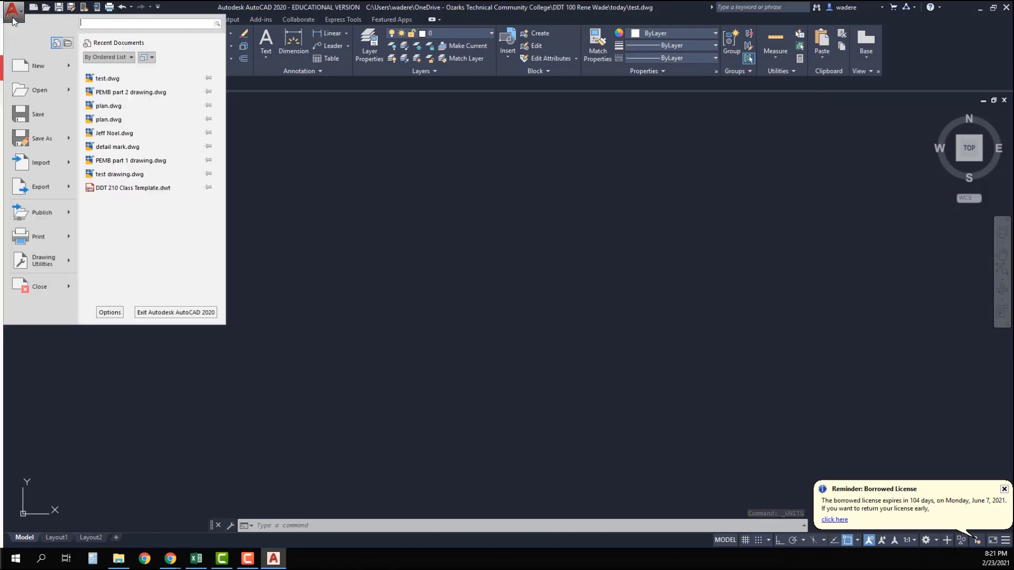
left_click(109, 311)
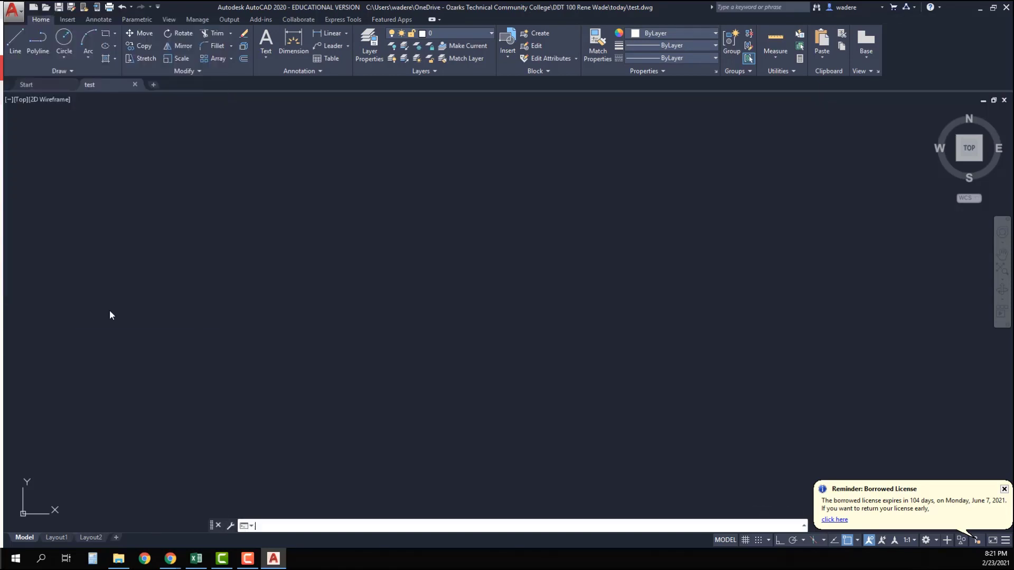
left_click(257, 170)
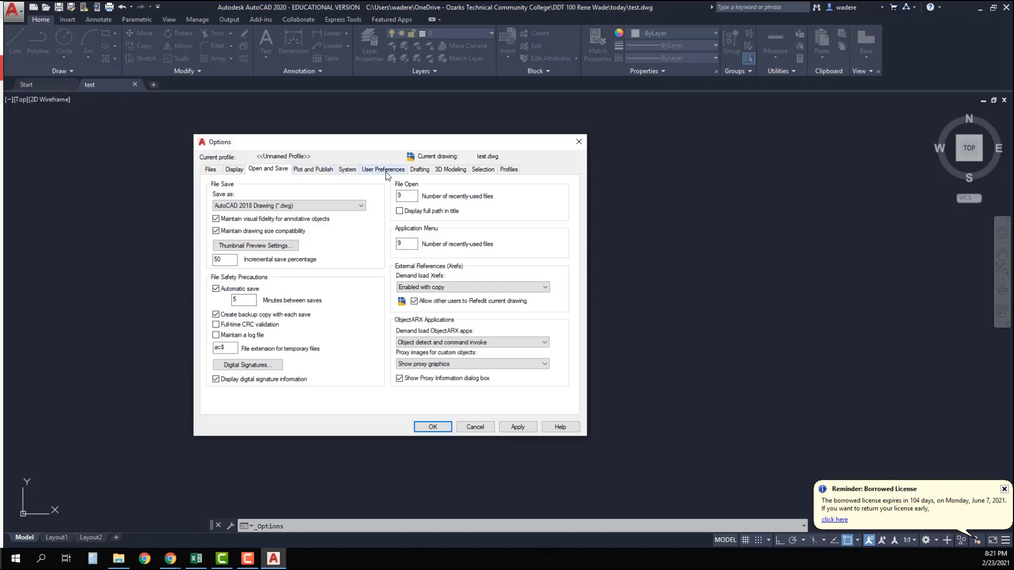
key("ctrl+shift+Tab")
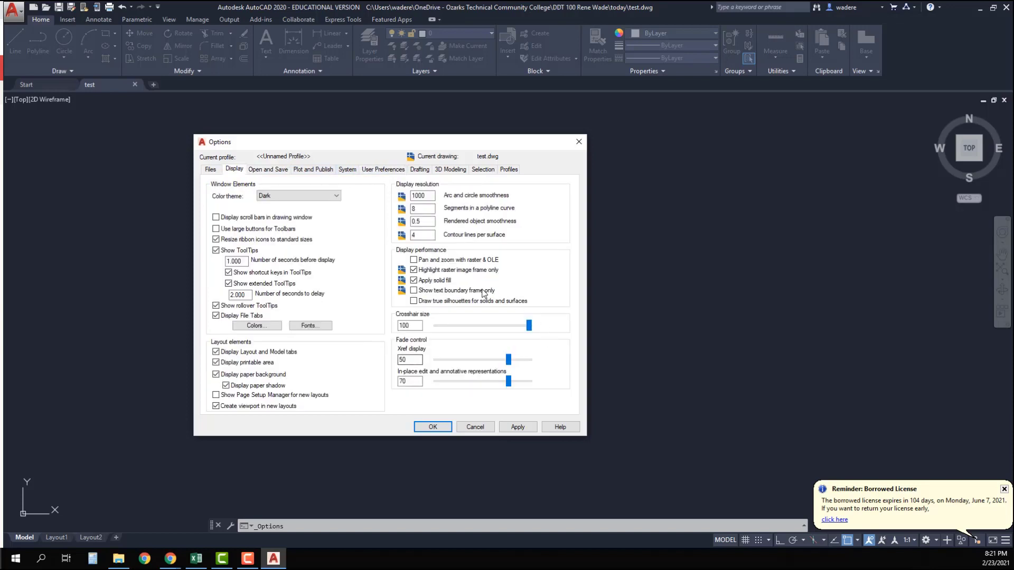
left_click(432, 428)
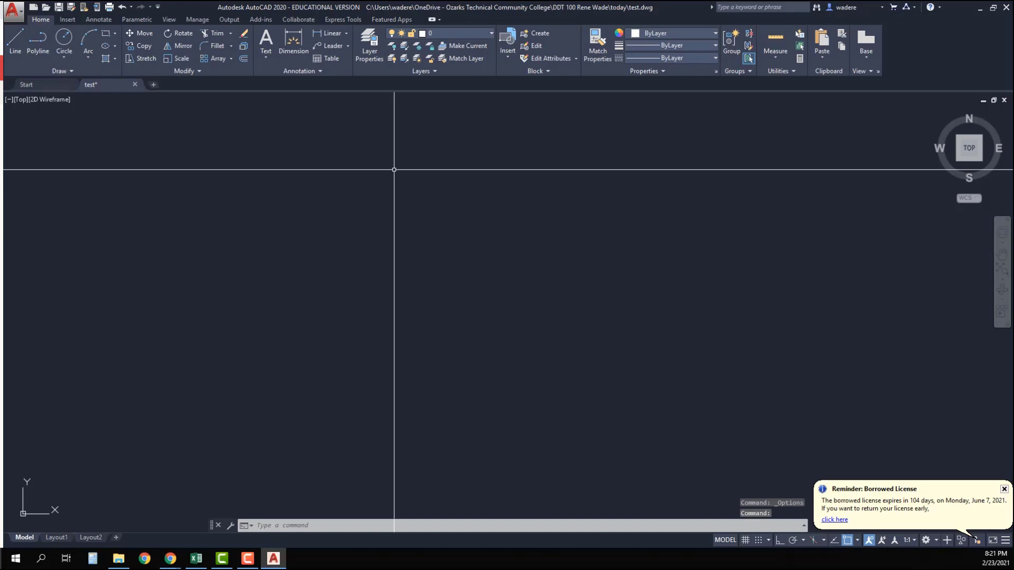
Create a new layer named "object" and set its color to green.
left_click(370, 42)
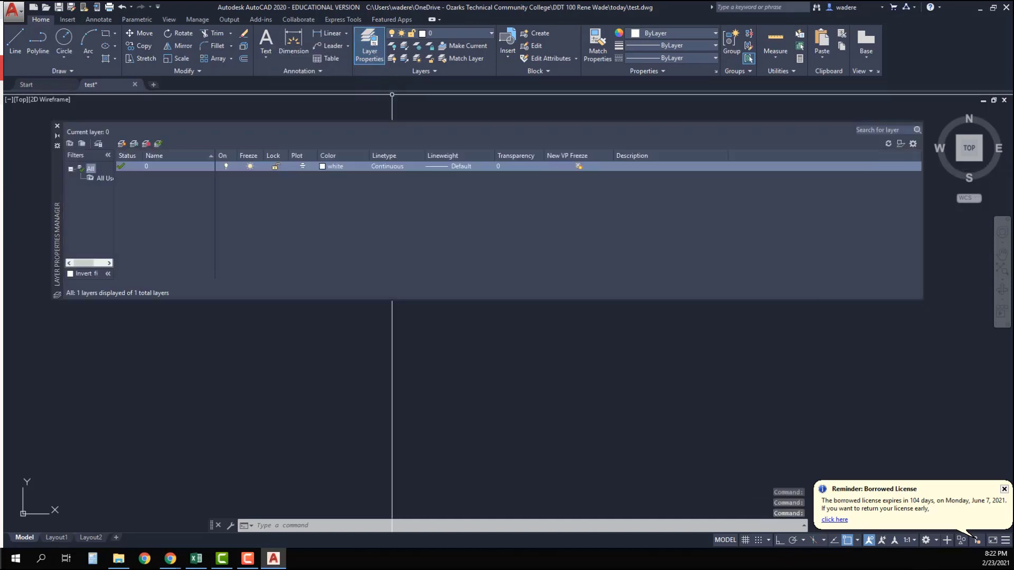
left_click(122, 143)
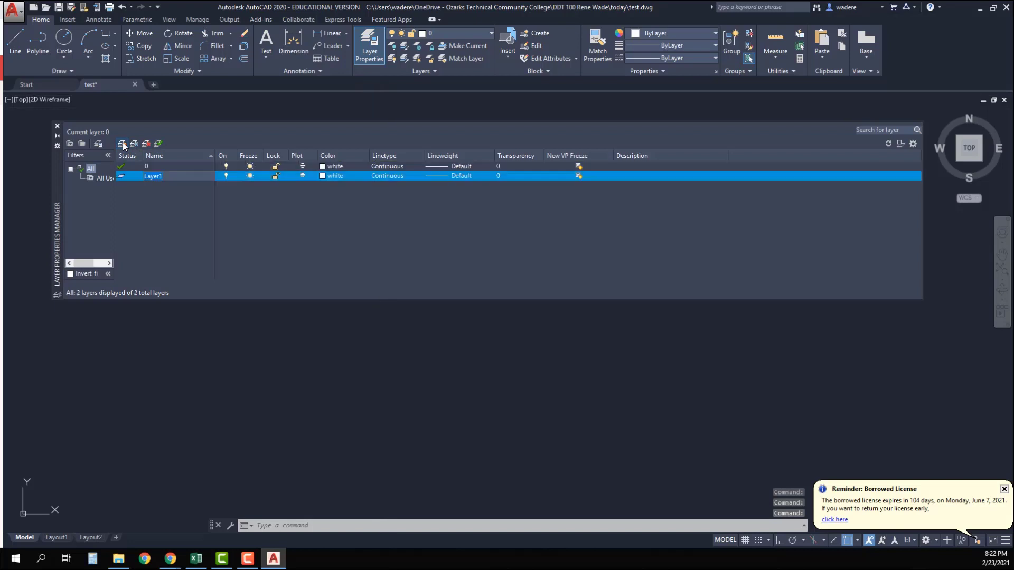
type("object")
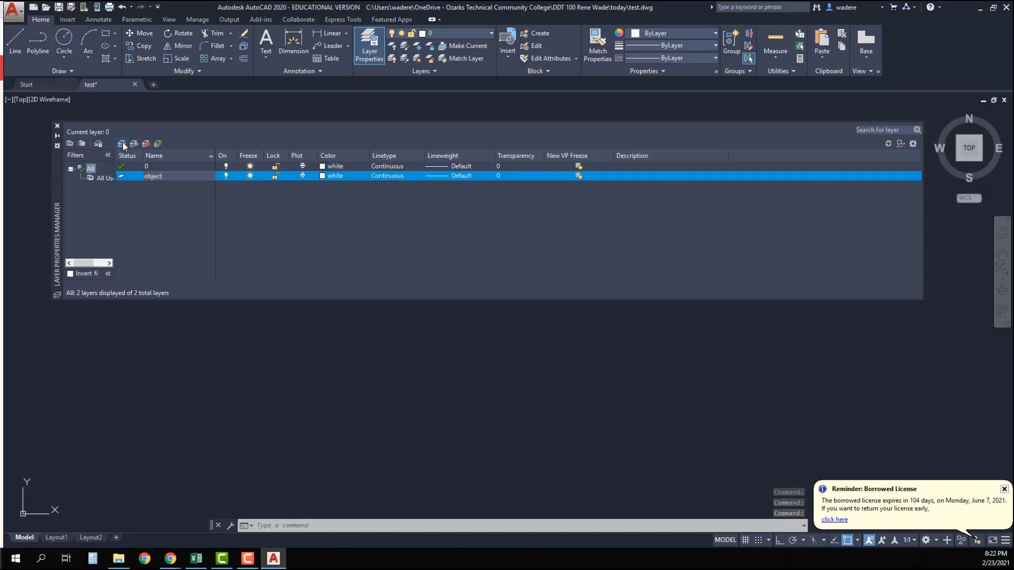
key("Return")
left_click(323, 177)
left_click(357, 279)
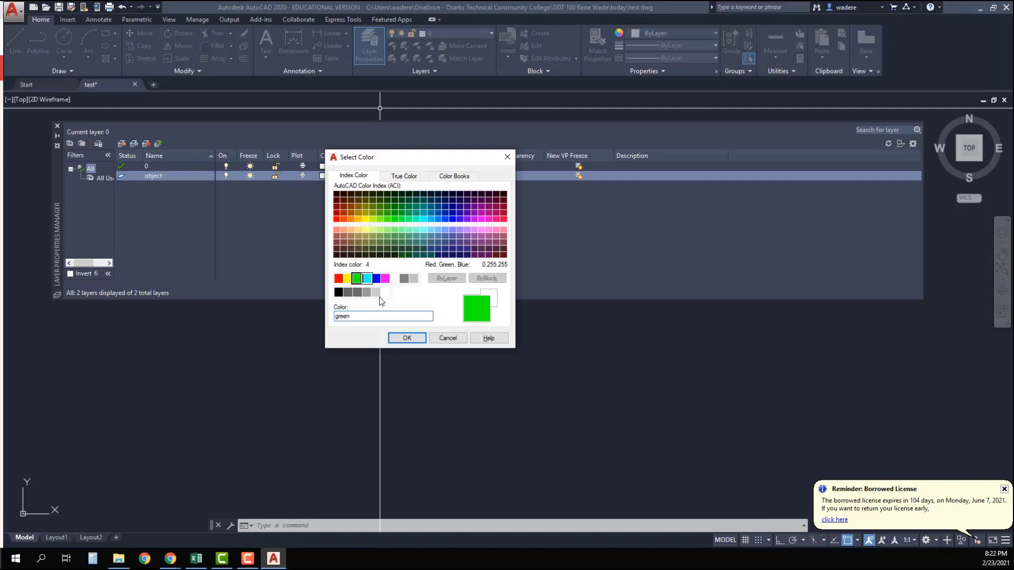
left_click(402, 342)
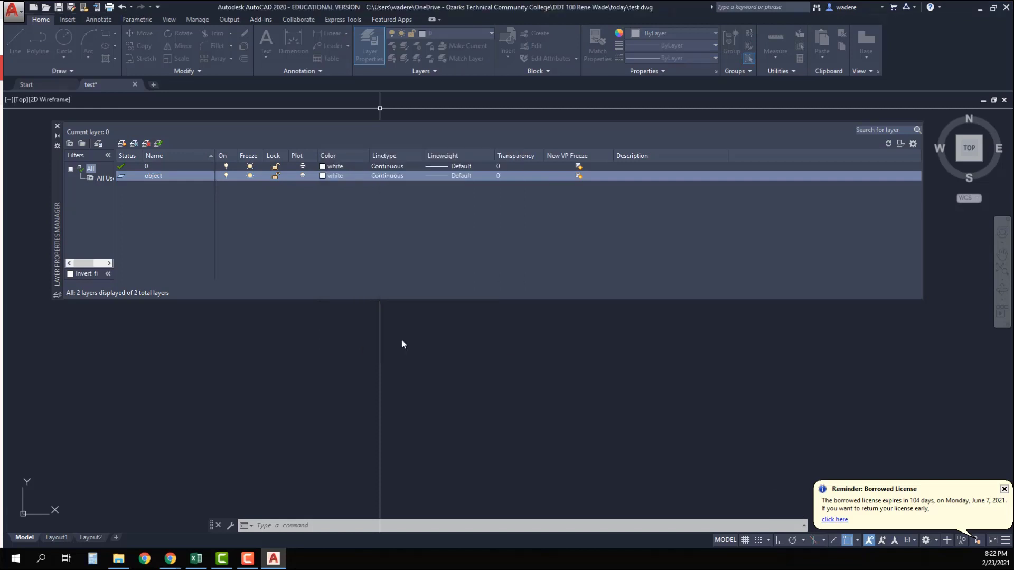
Create a new layer named "hatch" and set its color to cyan.
left_click(122, 144)
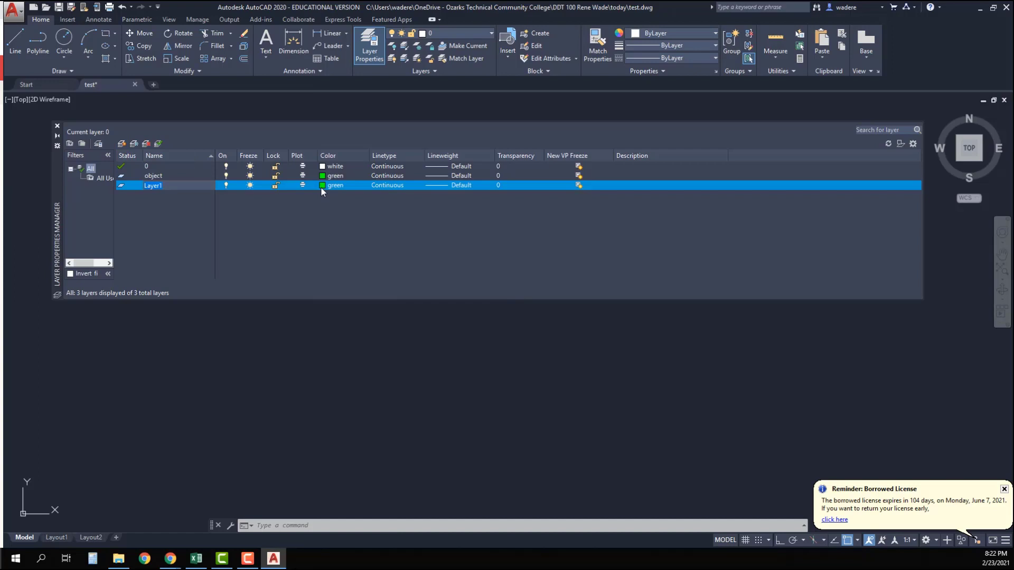
type("hatch")
left_click(322, 185)
left_click(368, 278)
left_click(403, 342)
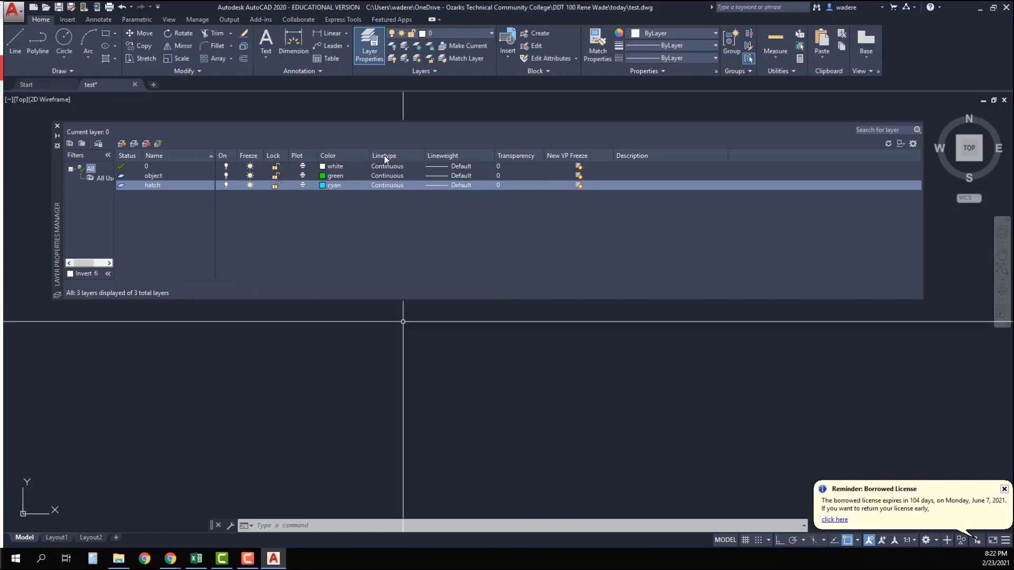
Describe the object layer as "Object lines" and the hatch layer as "Hatch & fill patterns".
left_click(628, 175)
left_click(641, 177)
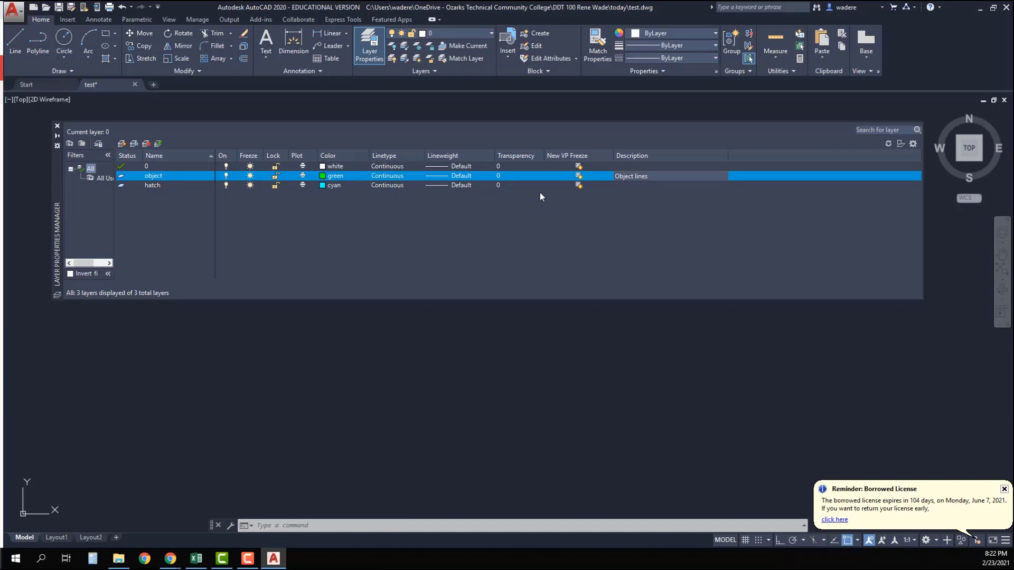
left_click(405, 186)
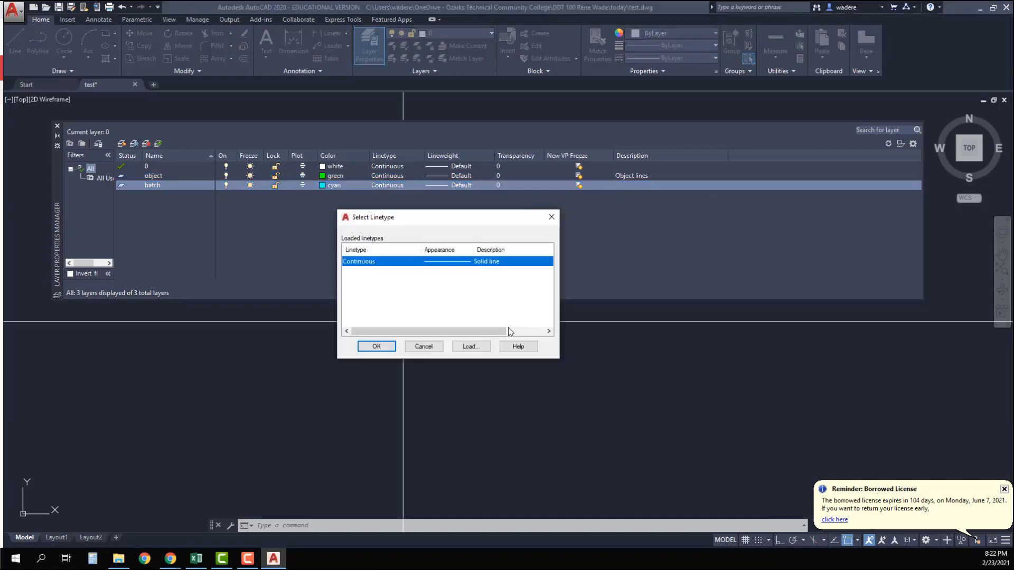
left_click(423, 347)
left_click(628, 185)
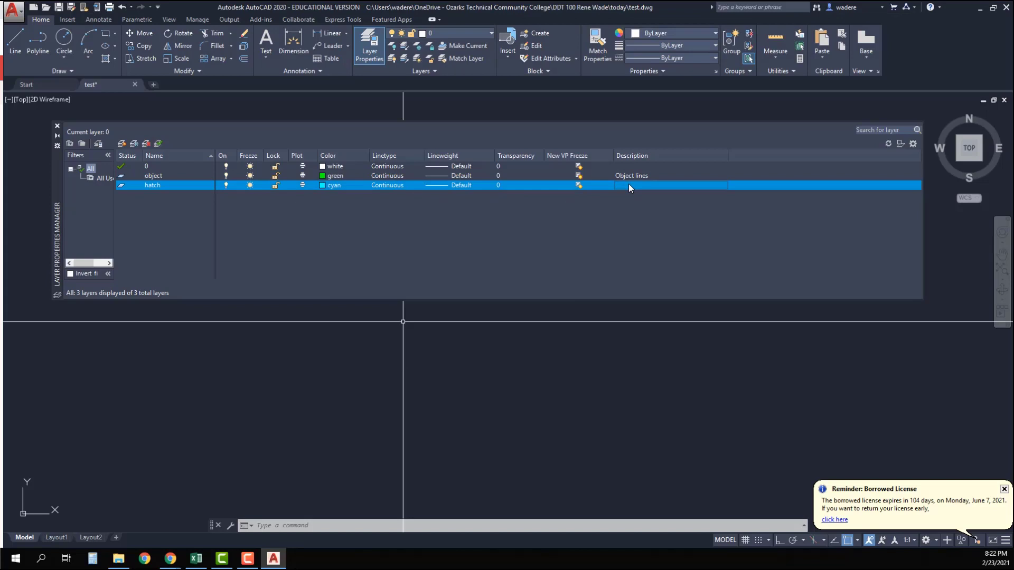
type("Hatch & fill p")
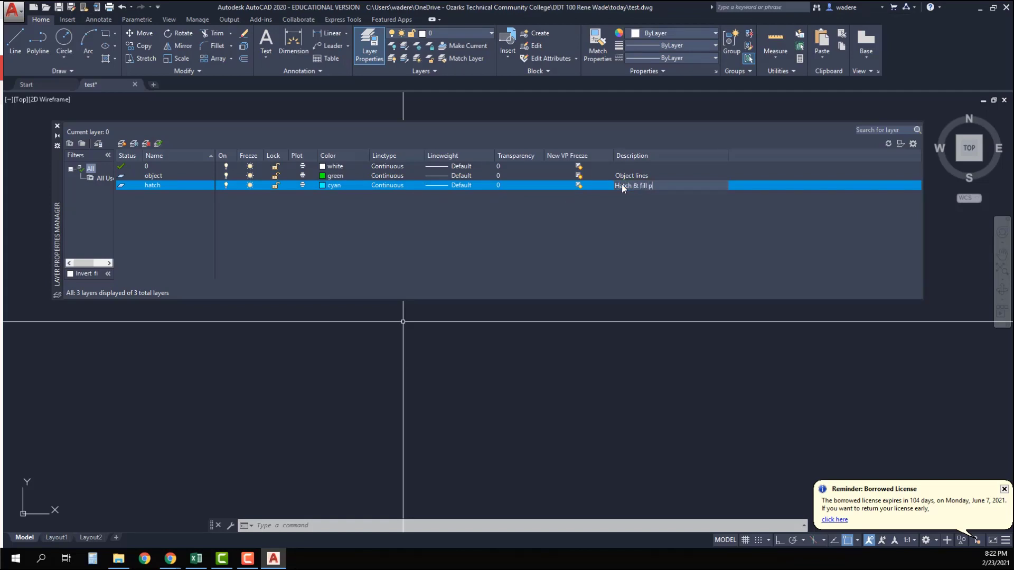
type("att")
key("ctrl+z")
type("atterns")
key("Return")
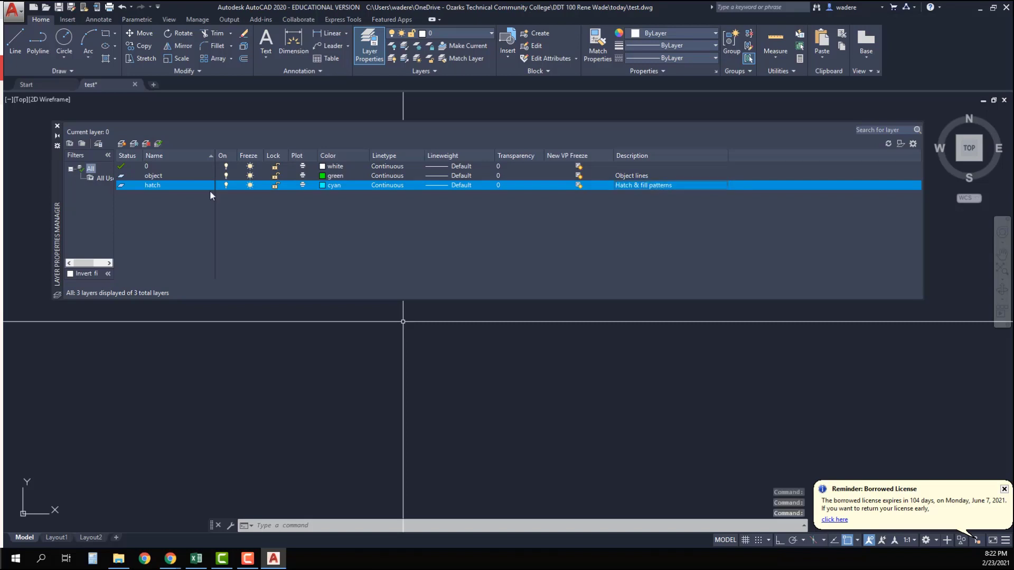
Make the object layer current, then close the layer manager and dismiss the borrowed-license reminder.
double_click(152, 176)
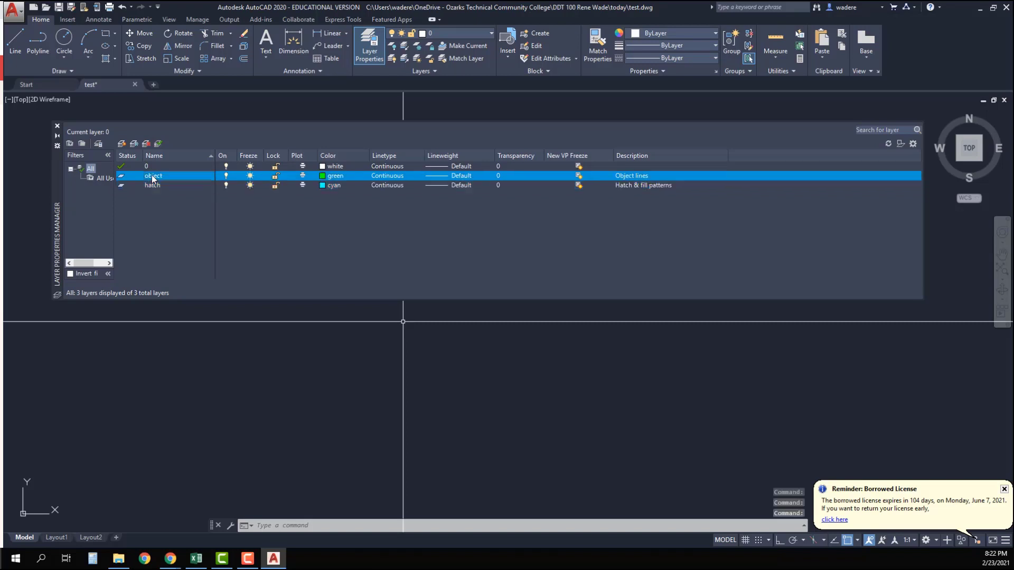
left_click(57, 128)
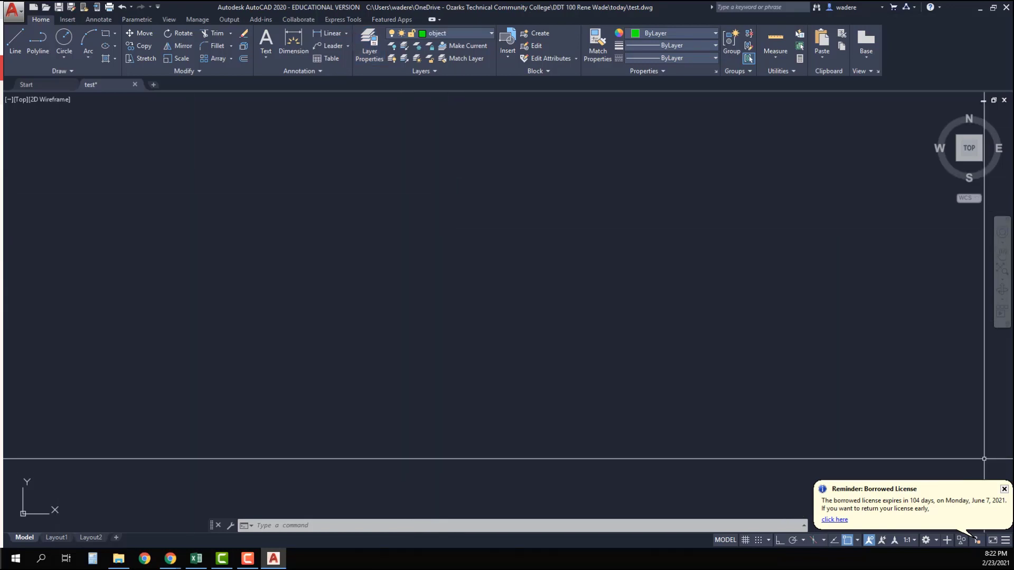
left_click(1004, 489)
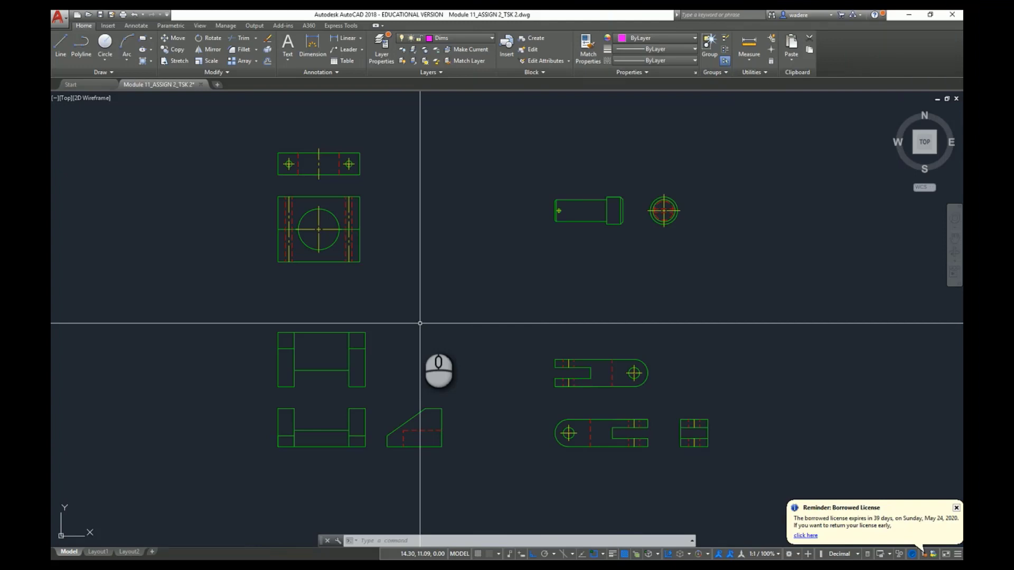
Switch the current text style of the Module 11 drawing to Annotative.
left_click(139, 25)
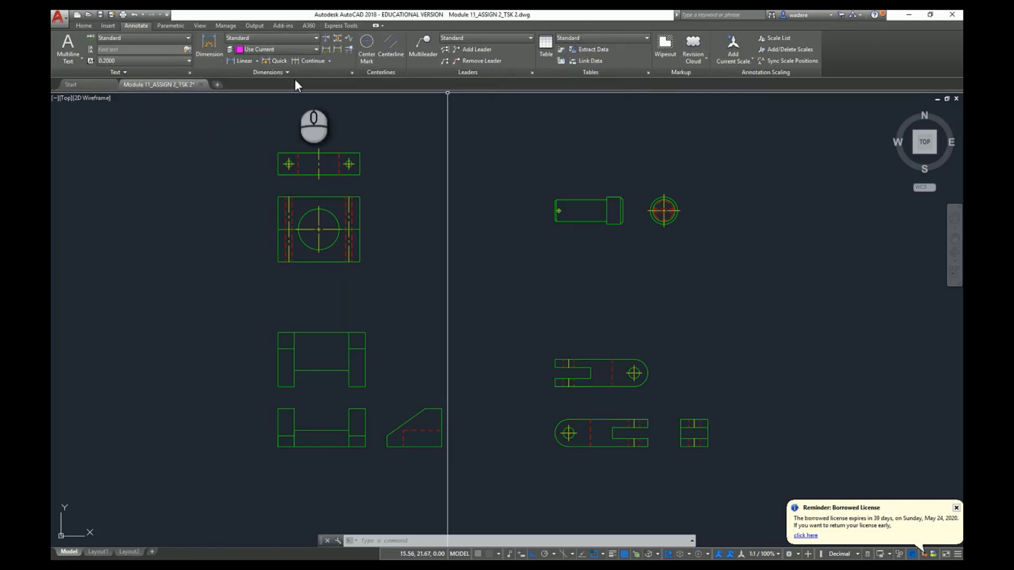
left_click(188, 38)
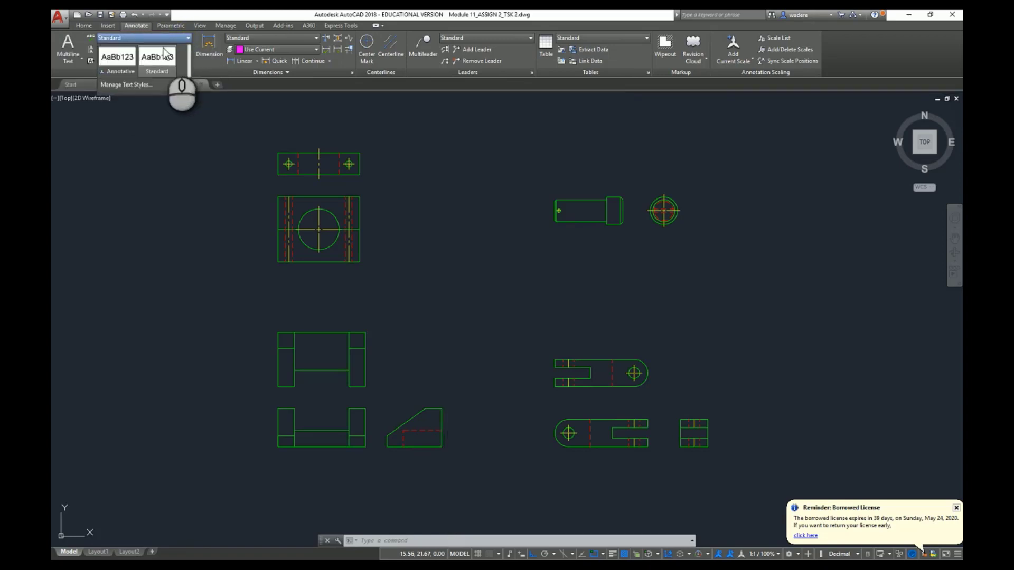
left_click(123, 73)
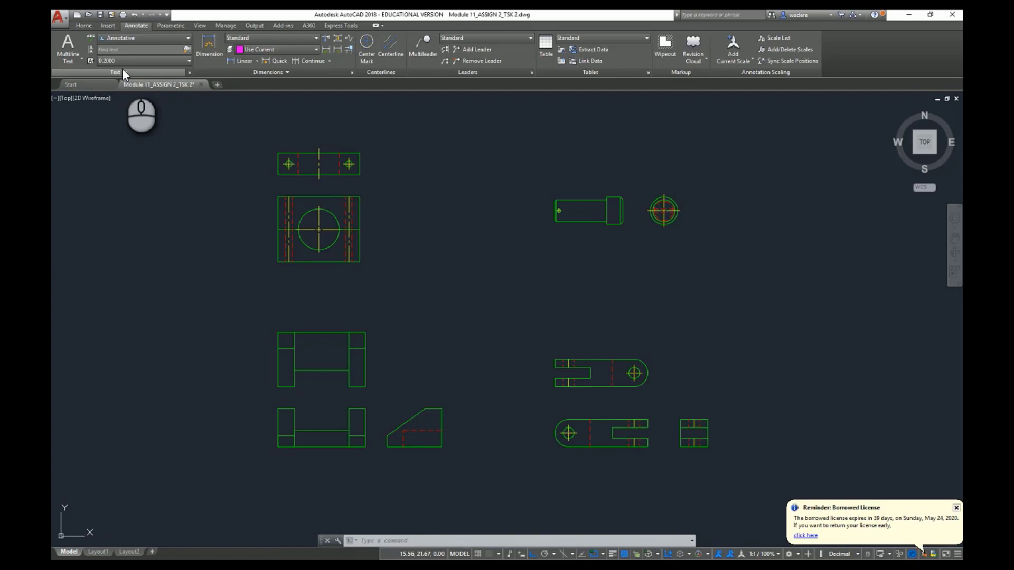
Set the Annotative text style's paper text height to .125 and make that style current.
left_click(190, 72)
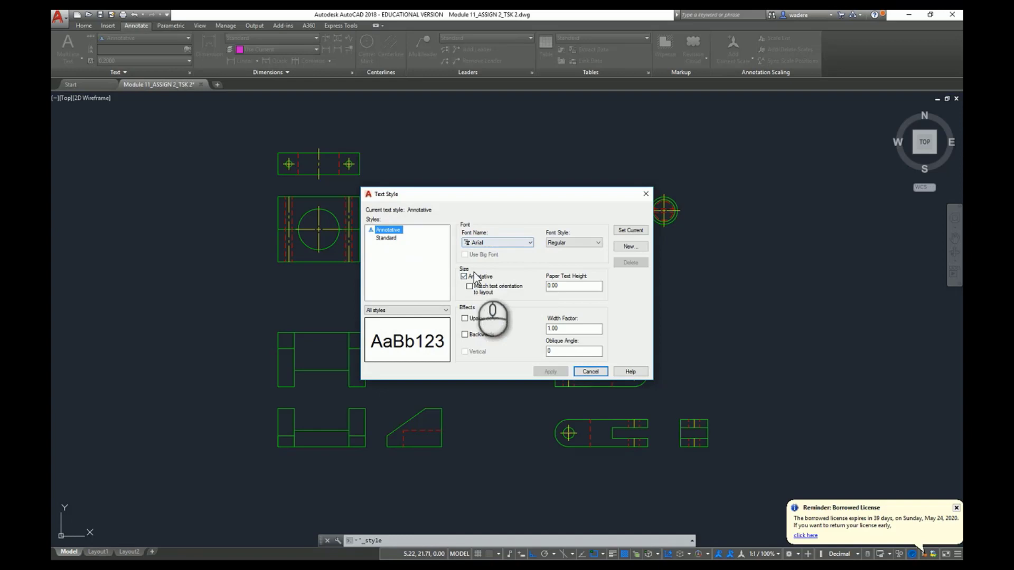
double_click(567, 288)
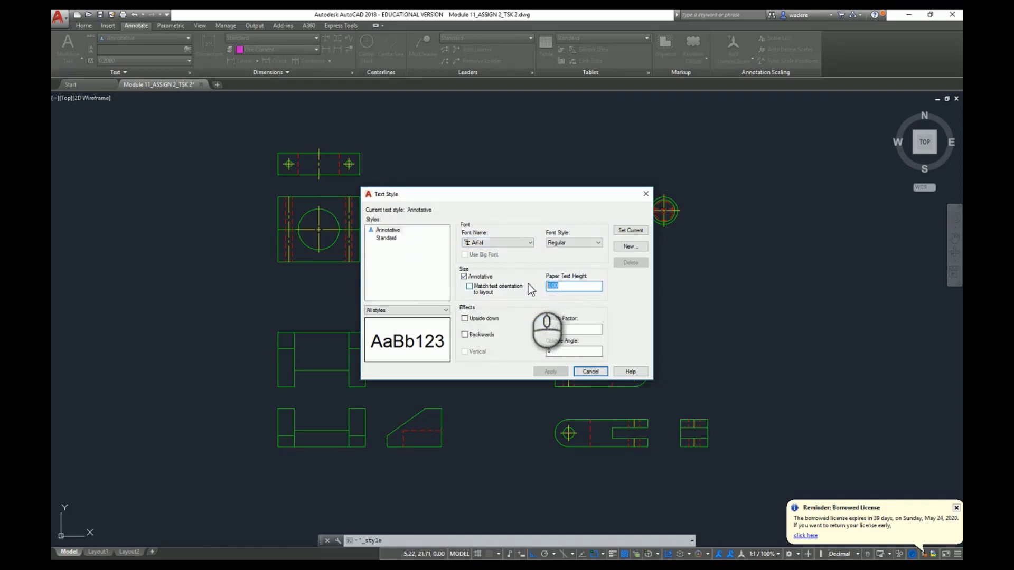
key("BackSpace")
type(".125")
left_click(626, 232)
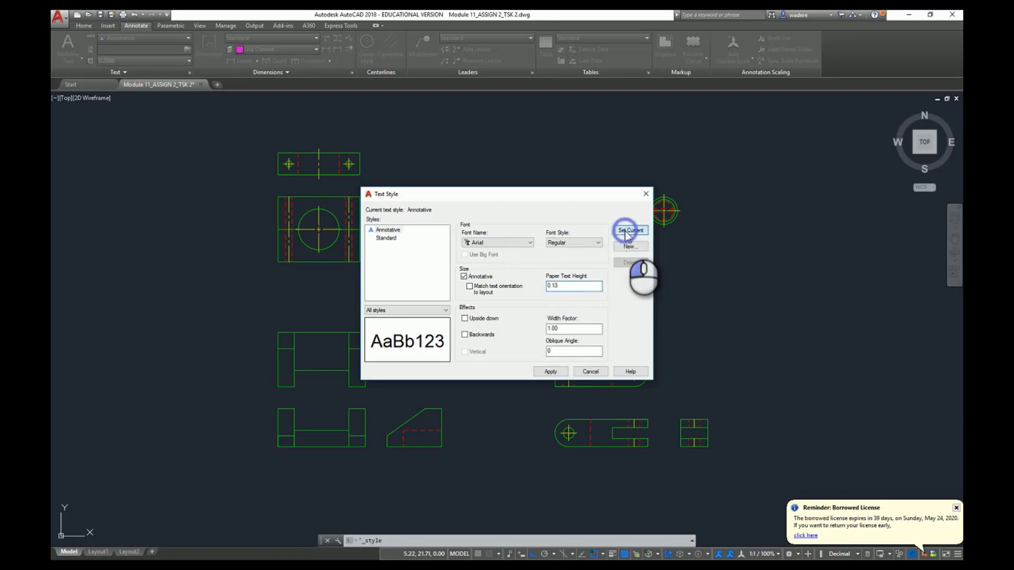
left_click(493, 312)
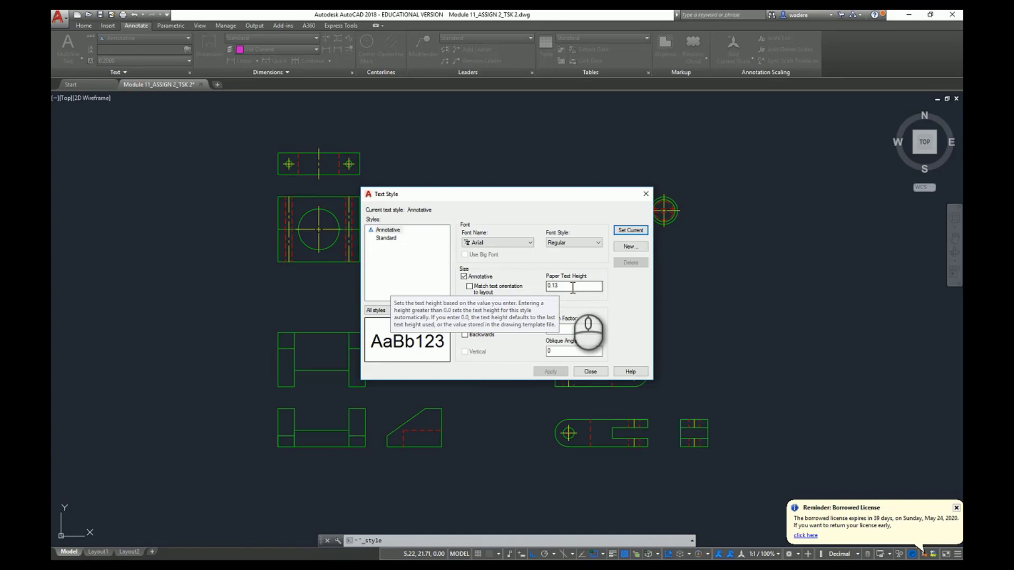
left_click(591, 372)
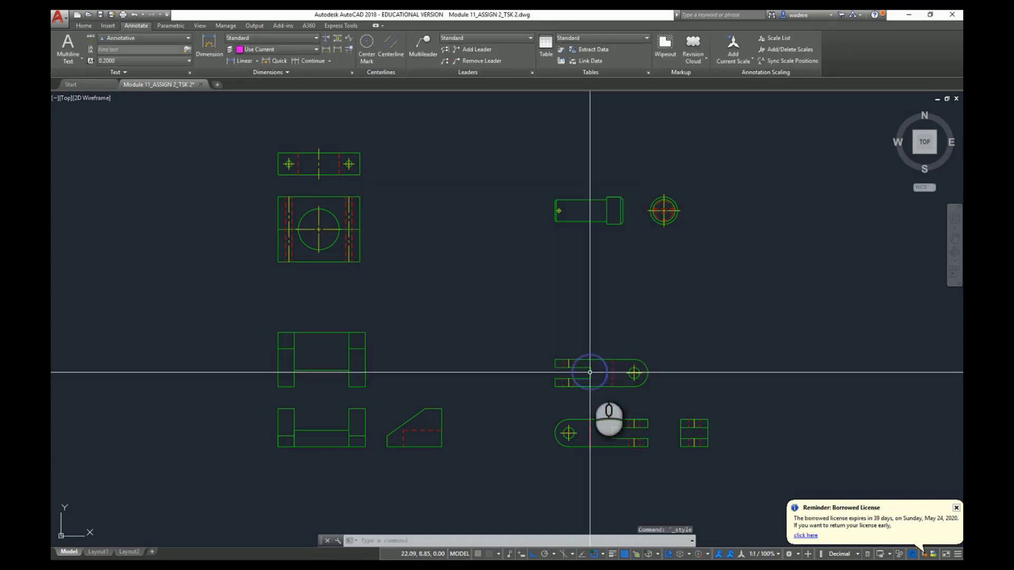
Set the drawing units' length precision to three decimal places (0.000).
left_click(58, 23)
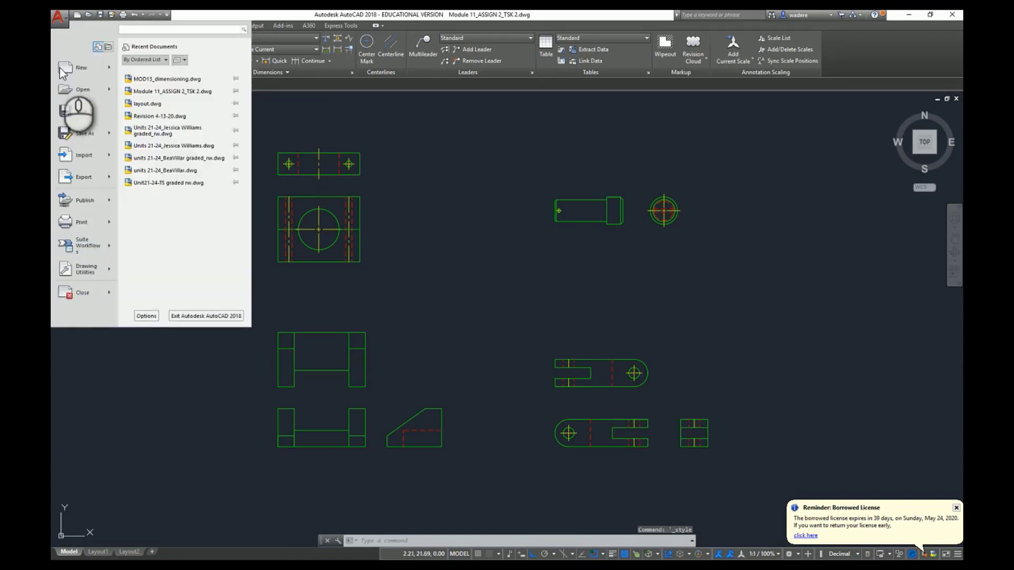
left_click(79, 270)
left_click(163, 101)
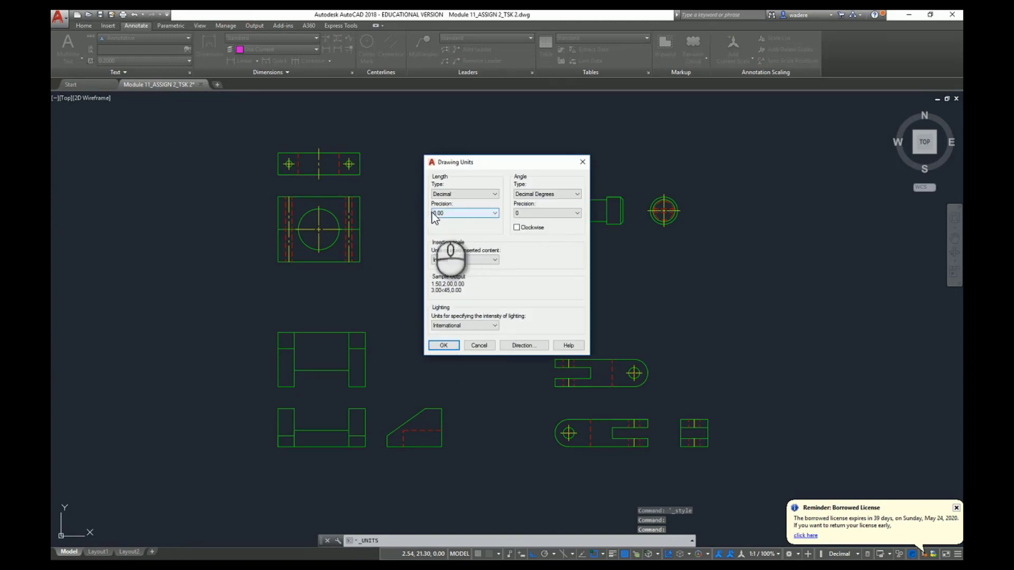
left_click(495, 213)
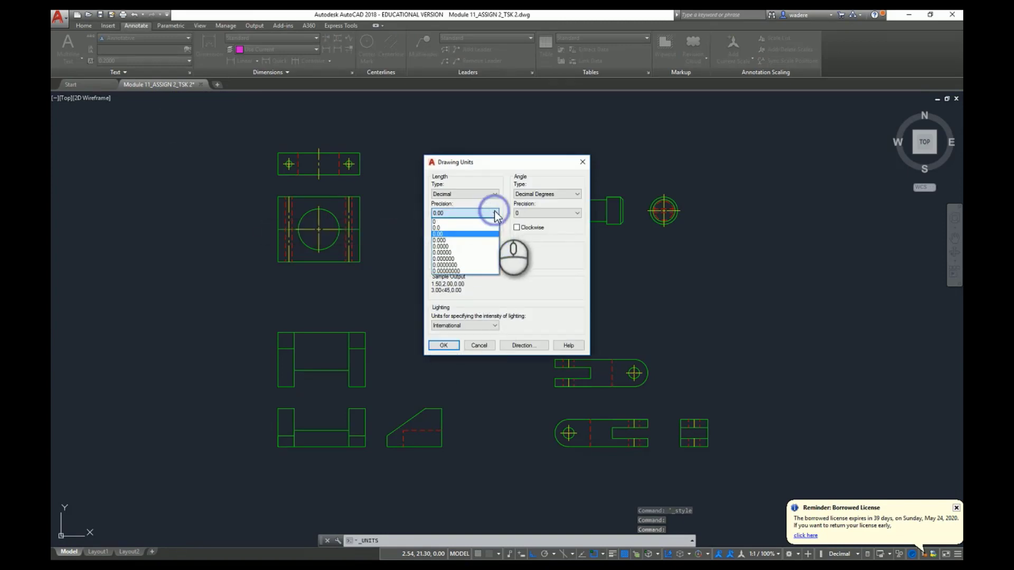
left_click(478, 240)
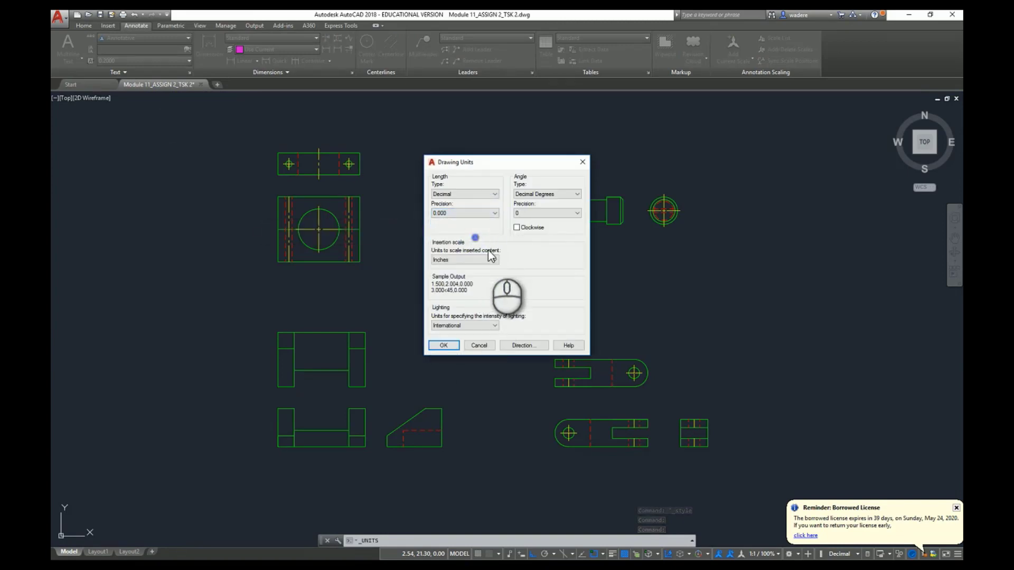
left_click(442, 346)
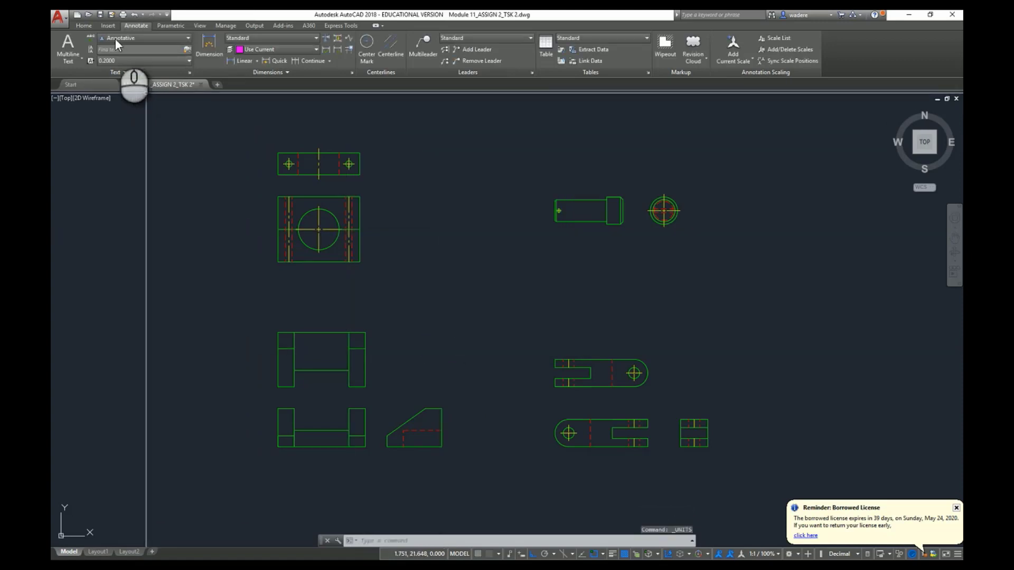
Reopen the text style settings with the Annotative style still selected.
left_click(188, 37)
left_click(188, 37)
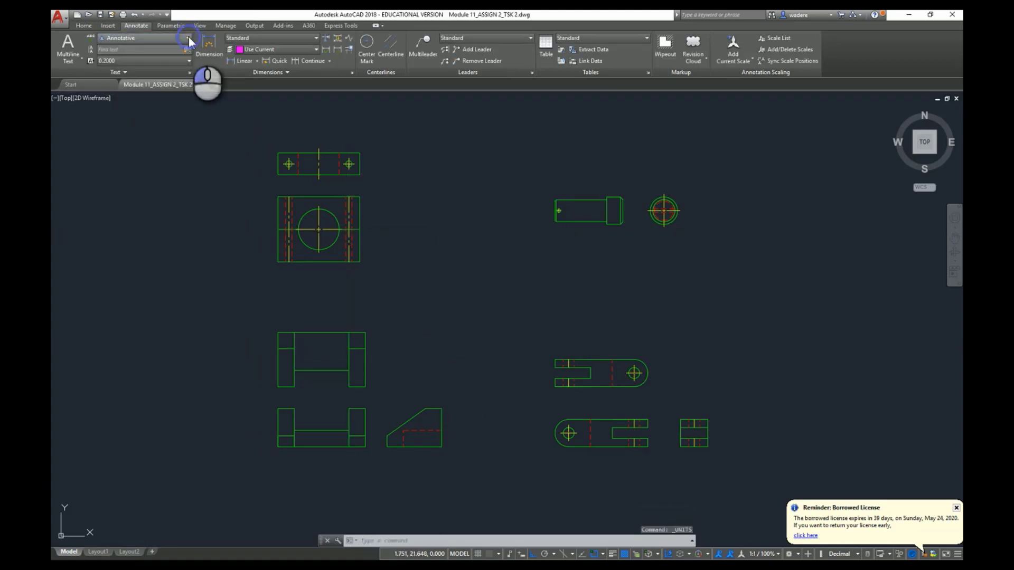
left_click(189, 73)
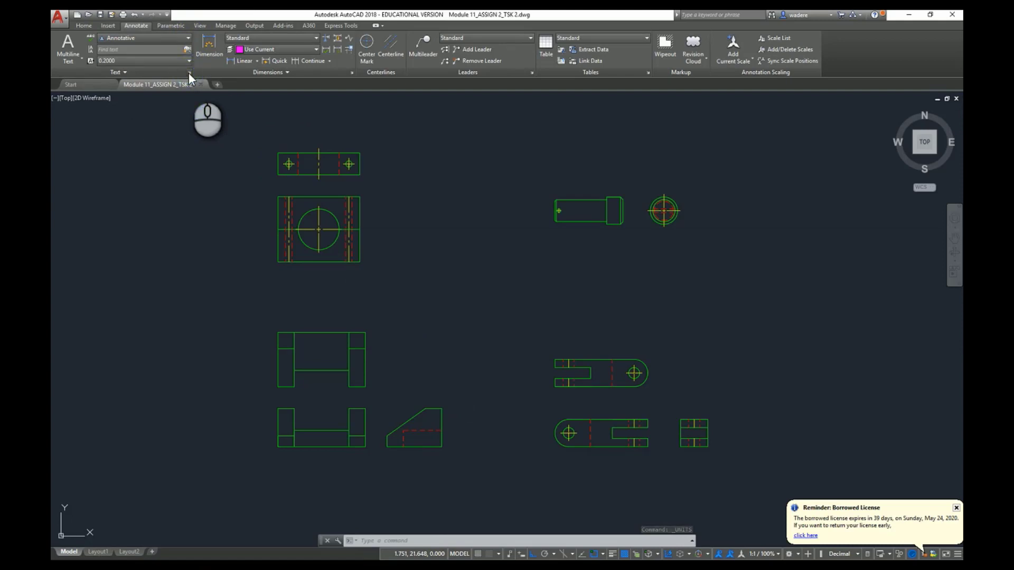